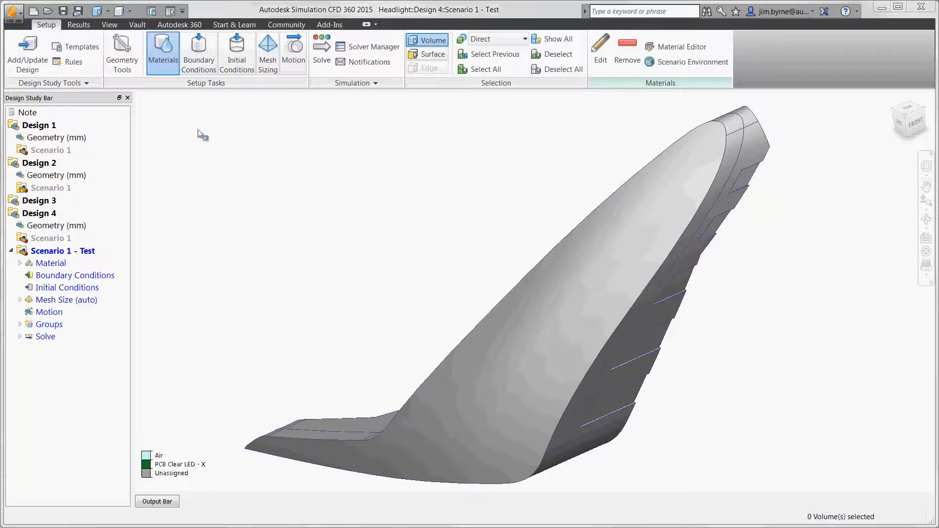
# Check the CAD geometry file types supported for a new design study, and leave without creating one
pyautogui.click(33, 11)
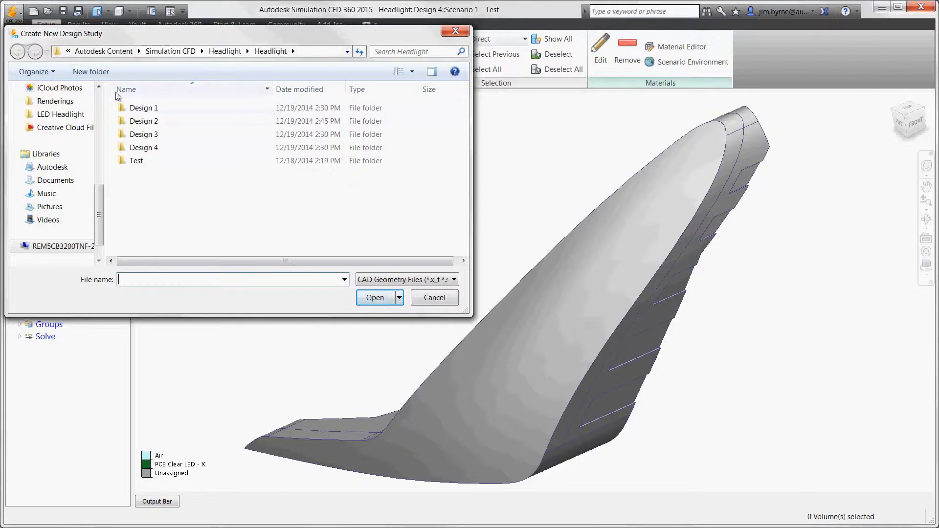
pyautogui.click(362, 280)
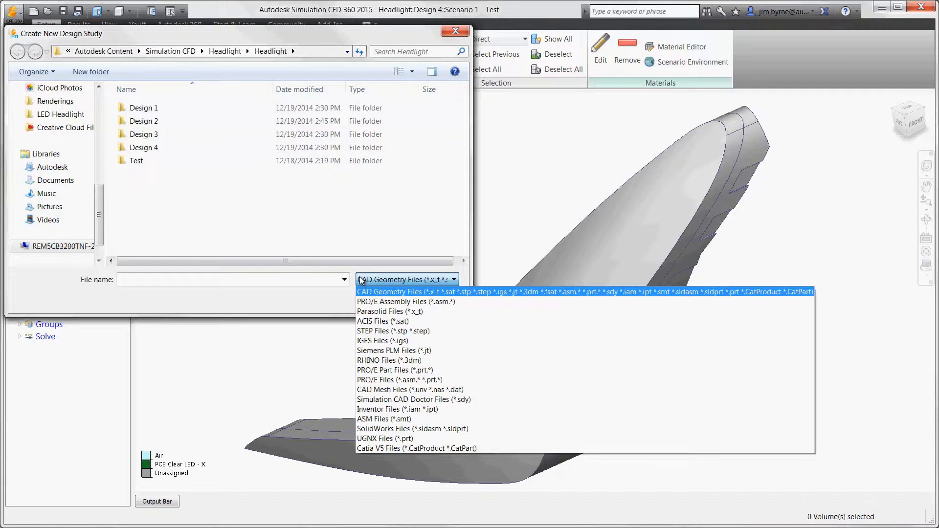
pyautogui.click(362, 279)
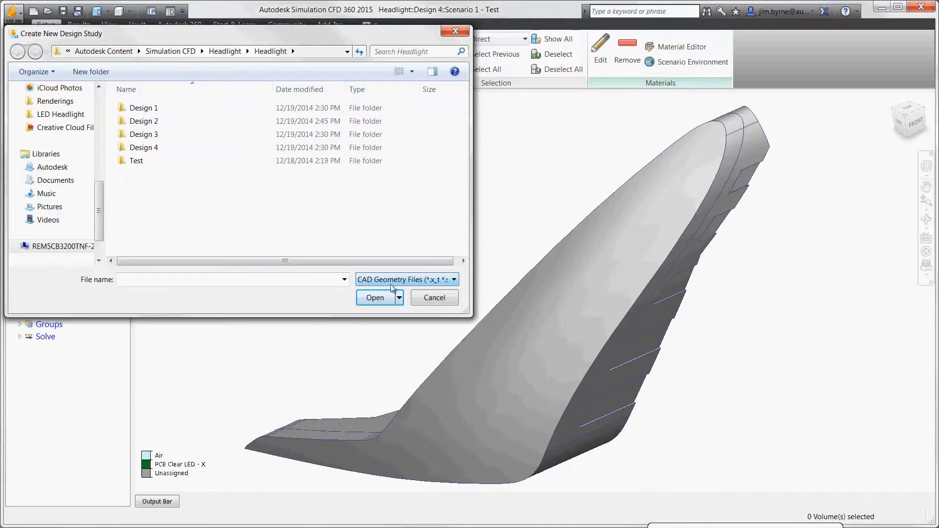
pyautogui.click(429, 299)
# Hide the headlight's outer lens and covering volumes to inspect the LED modules and projector lamp inside
pyautogui.keyDown('ctrl'); pyautogui.middleClick(557, 318); pyautogui.keyUp('ctrl')
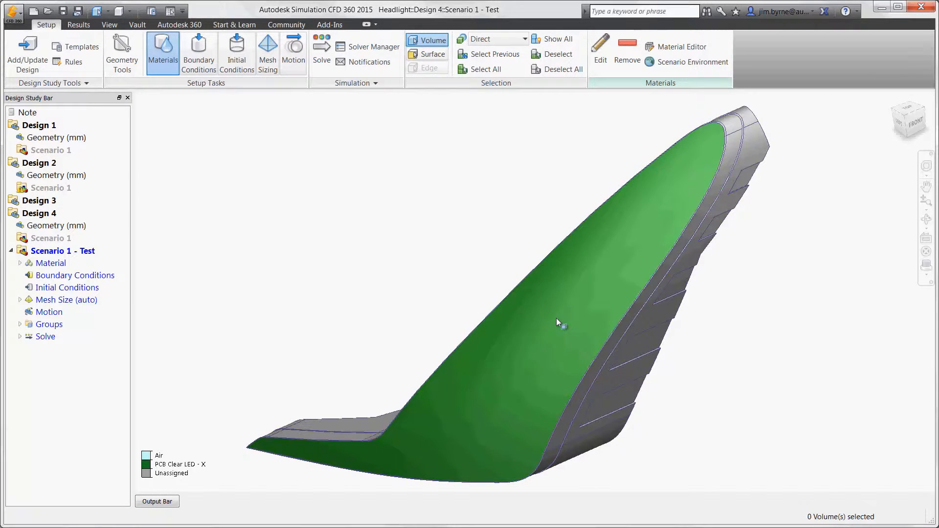
pyautogui.keyDown('ctrl'); pyautogui.middleClick(556, 318); pyautogui.keyUp('ctrl')
pyautogui.keyDown('ctrl'); pyautogui.middleClick(556, 318); pyautogui.keyUp('ctrl')
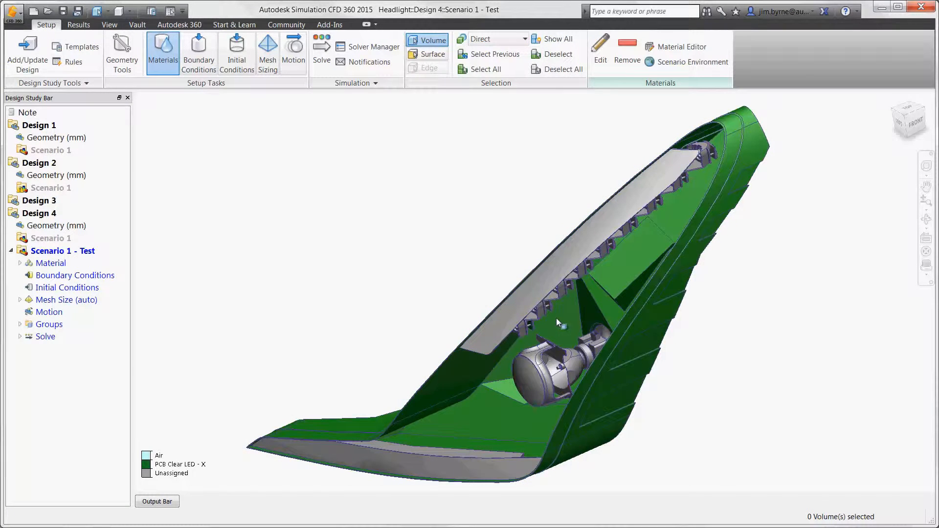
pyautogui.keyDown('ctrl'); pyautogui.middleClick(556, 315); pyautogui.keyUp('ctrl')
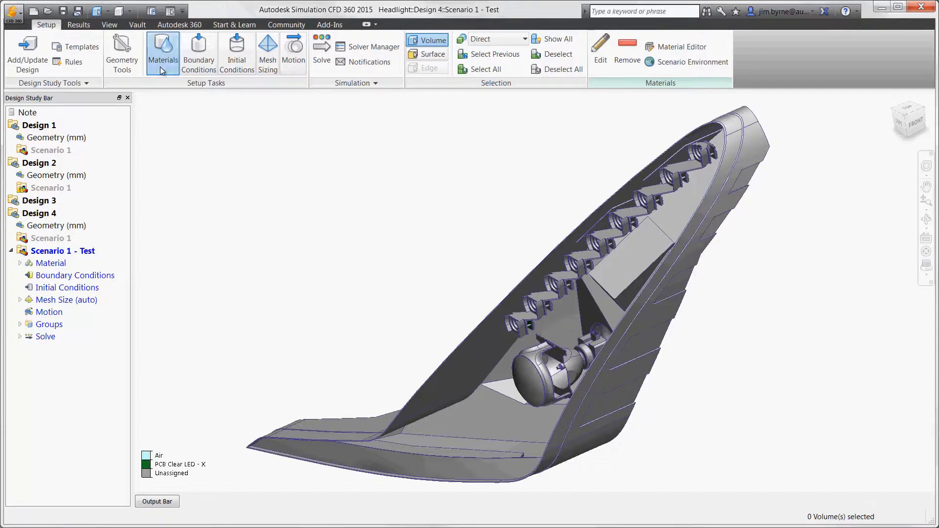
# Look through the Boundary Conditions and Mesh Sizing setup tasks, and return to the Materials task
pyautogui.click(199, 68)
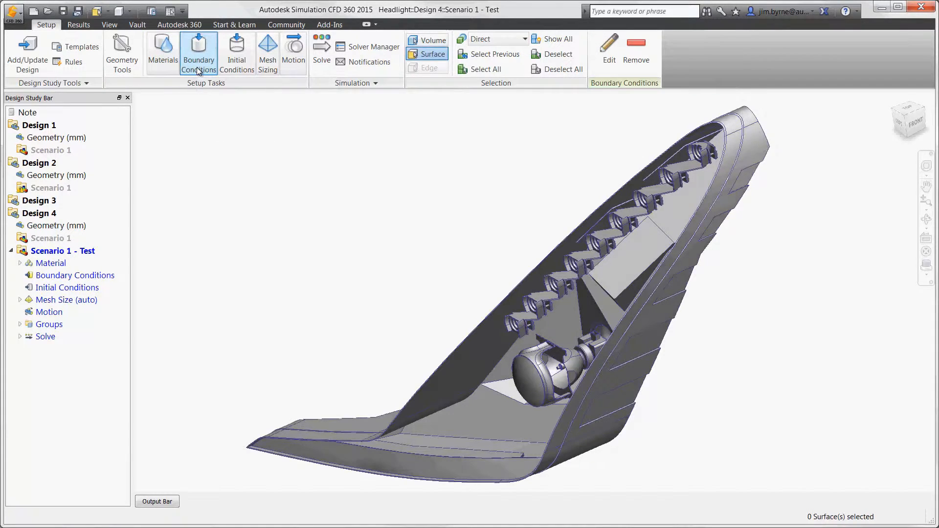
pyautogui.click(272, 69)
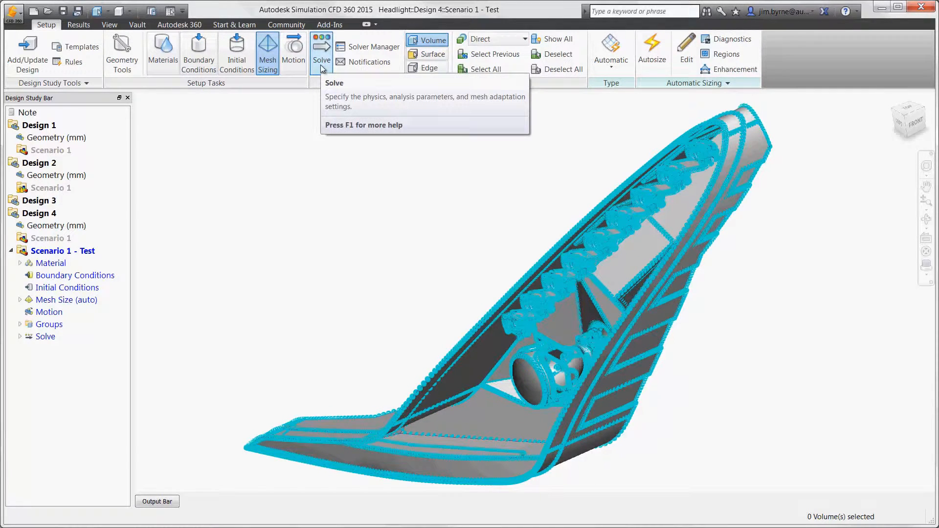
pyautogui.click(169, 68)
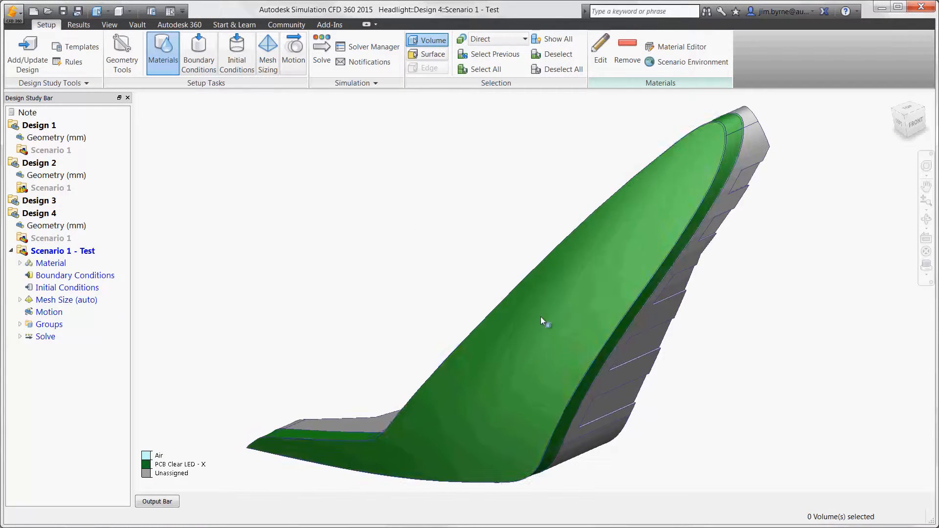
# Assign the Fluid material Air to the volume enclosed behind the headlight's outer lens
pyautogui.click(556, 304)
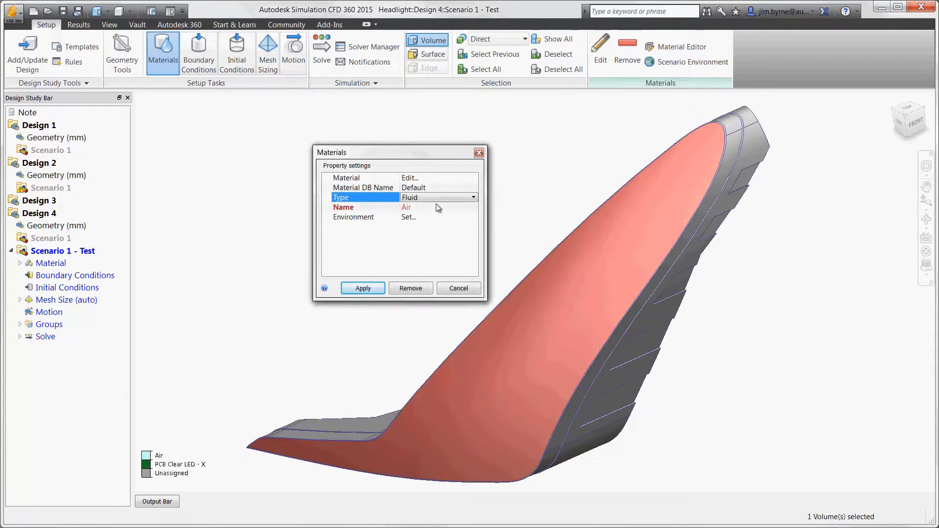
pyautogui.click(436, 203)
pyautogui.click(436, 205)
pyautogui.click(368, 292)
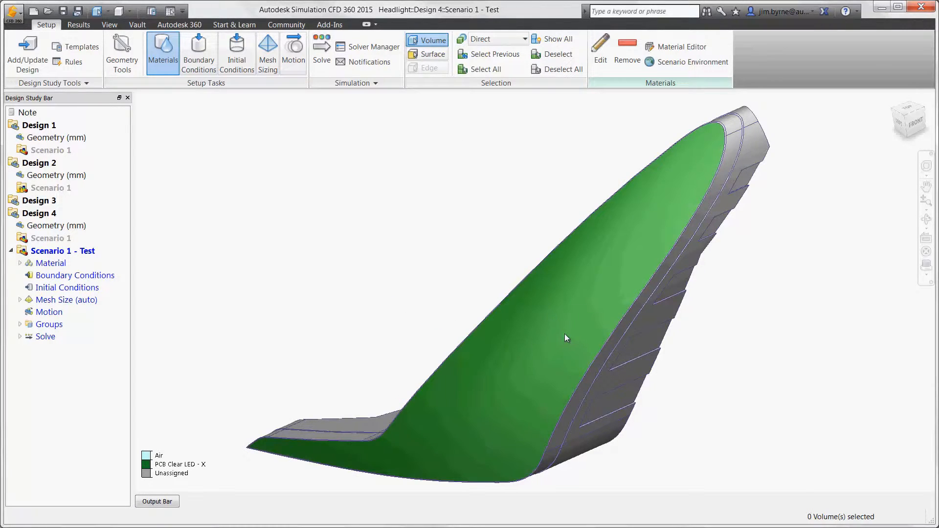
# Hide the lens and internal air volumes to expose the housing, LED modules and projector lamp
pyautogui.keyDown('ctrl'); pyautogui.middleClick(565, 333); pyautogui.keyUp('ctrl')
pyautogui.keyDown('ctrl'); pyautogui.middleClick(564, 333); pyautogui.keyUp('ctrl')
pyautogui.keyDown('ctrl'); pyautogui.middleClick(523, 306); pyautogui.keyUp('ctrl')
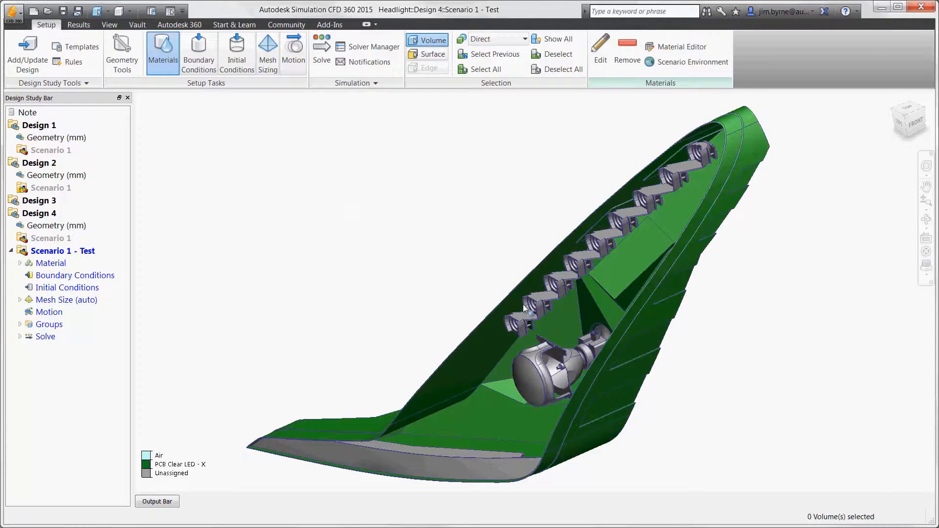
pyautogui.scroll(5, 524, 307)
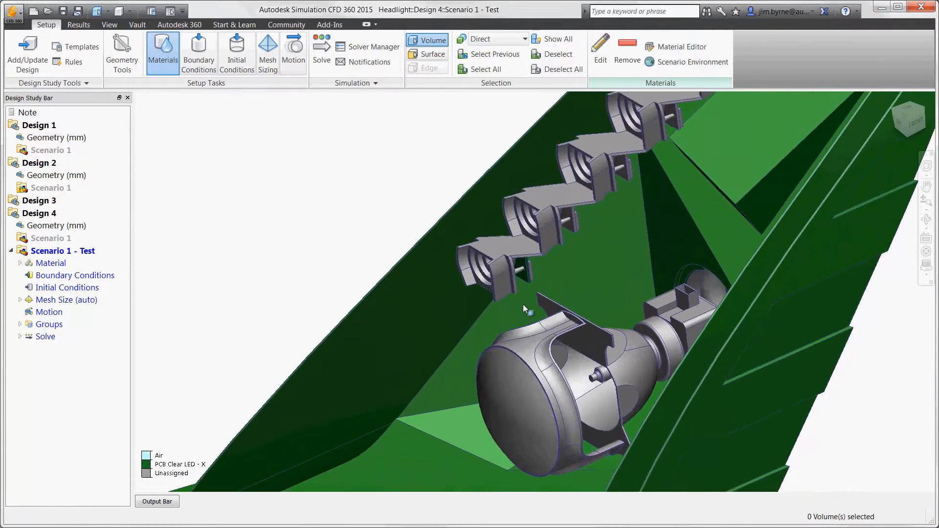
pyautogui.keyDown('ctrl'); pyautogui.middleClick(524, 307); pyautogui.keyUp('ctrl')
# Assign the solid material ABS (Polycarbonate) to the headlight housing
pyautogui.click(369, 266)
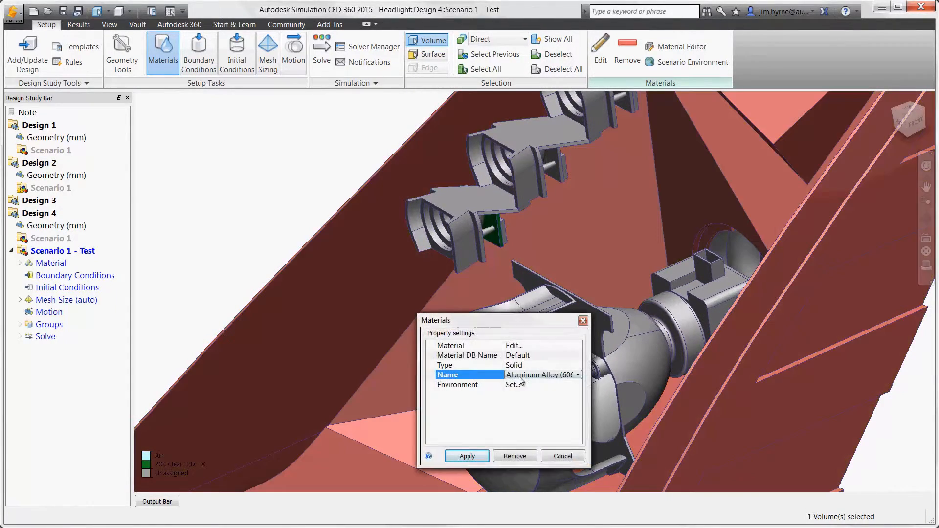
pyautogui.click(521, 377)
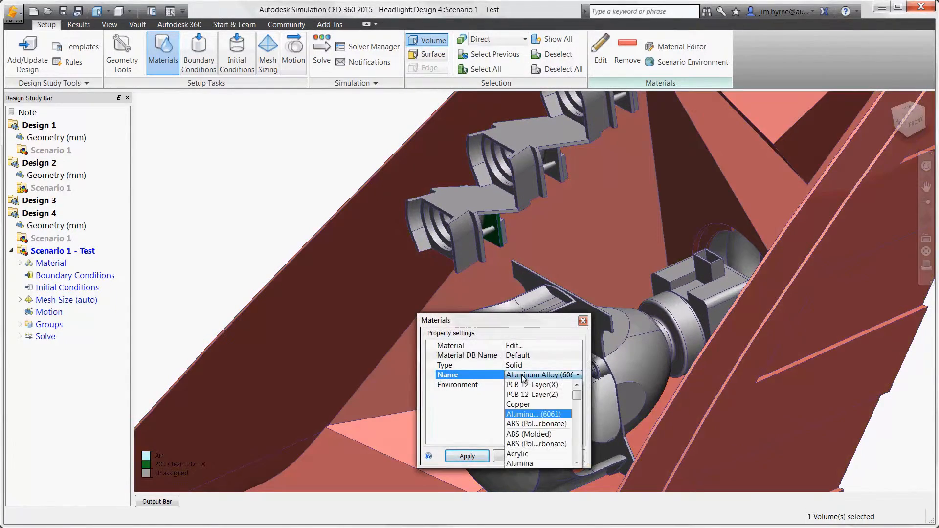
pyautogui.click(514, 427)
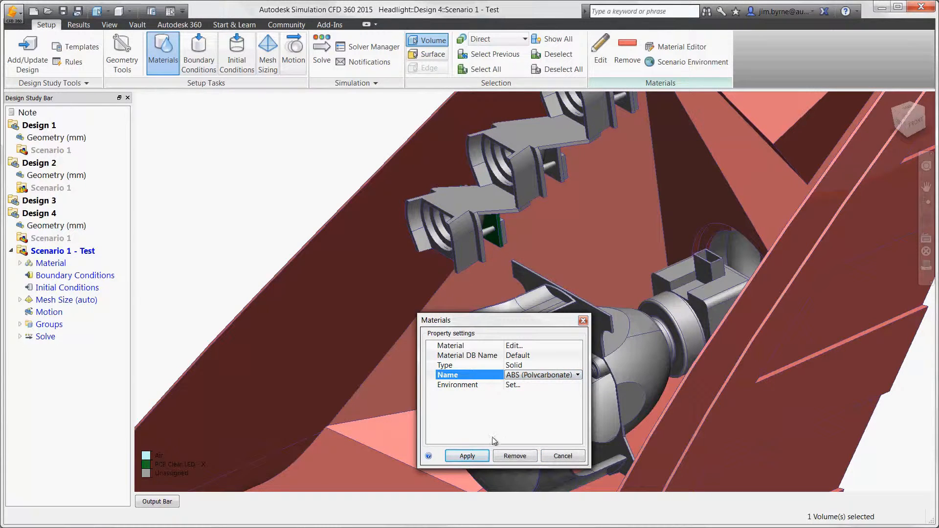
pyautogui.click(478, 453)
# Assign Glass to the projector lamp's front lens, checking the material's emissivity and transmissivity properties
pyautogui.click(478, 451)
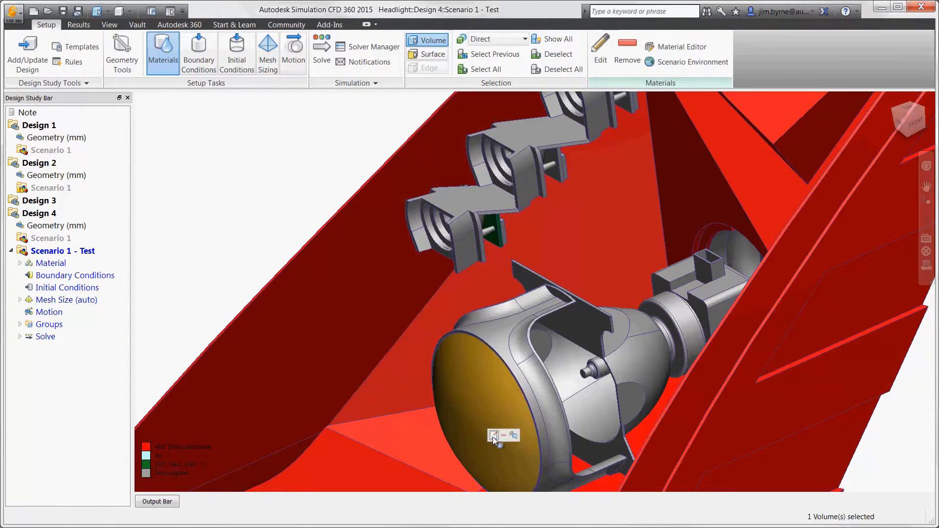
pyautogui.click(494, 436)
pyautogui.click(380, 331)
pyautogui.scroll(-10, 364, 362)
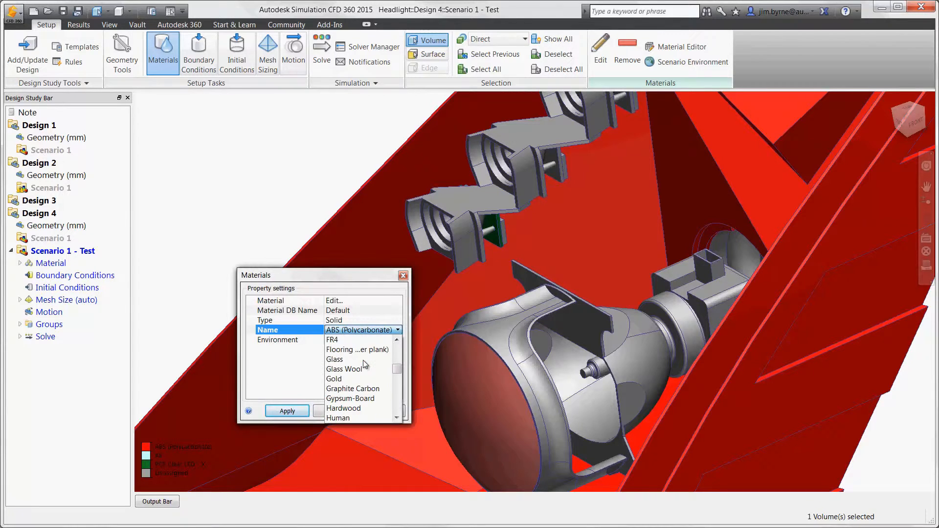
pyautogui.click(364, 360)
pyautogui.click(345, 302)
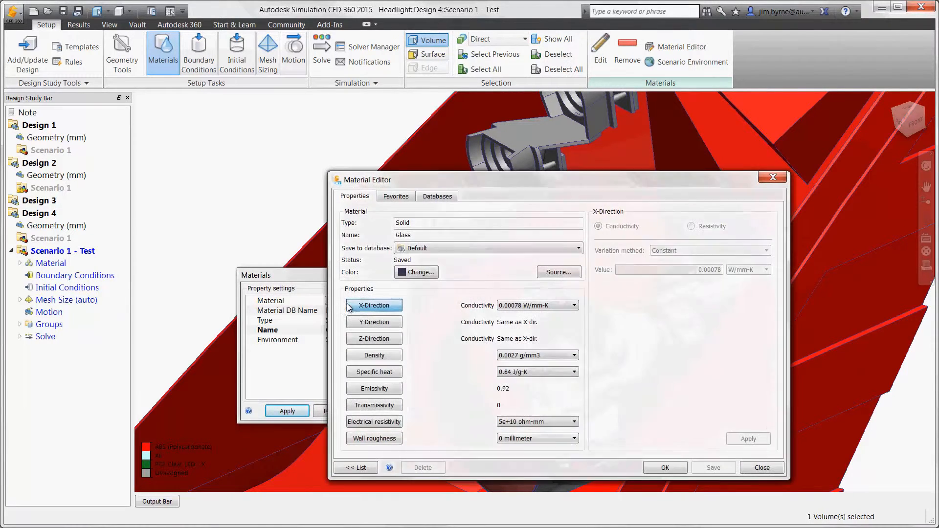
pyautogui.click(351, 389)
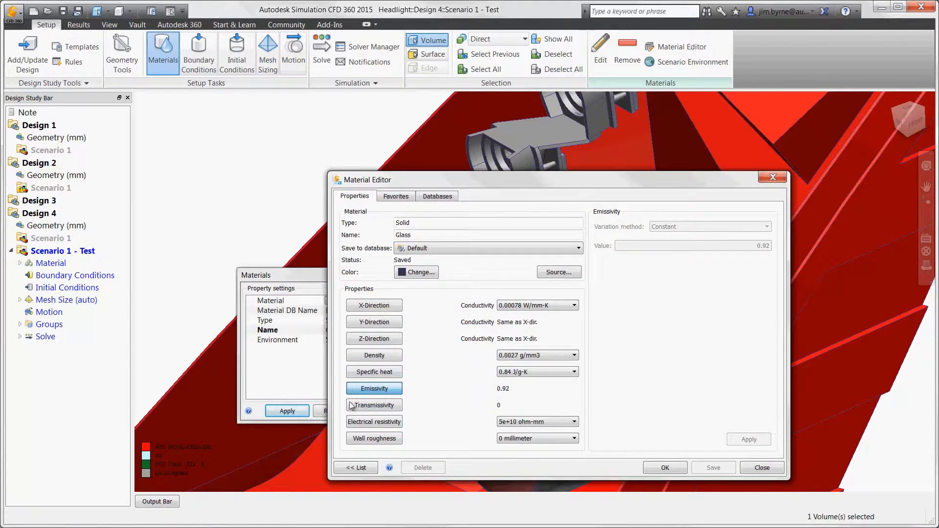
pyautogui.click(351, 408)
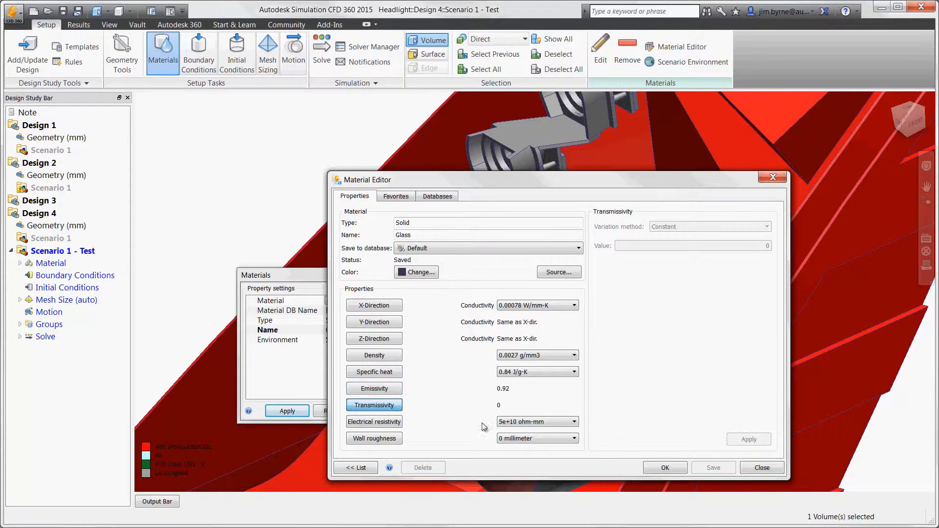
pyautogui.click(652, 470)
pyautogui.click(287, 411)
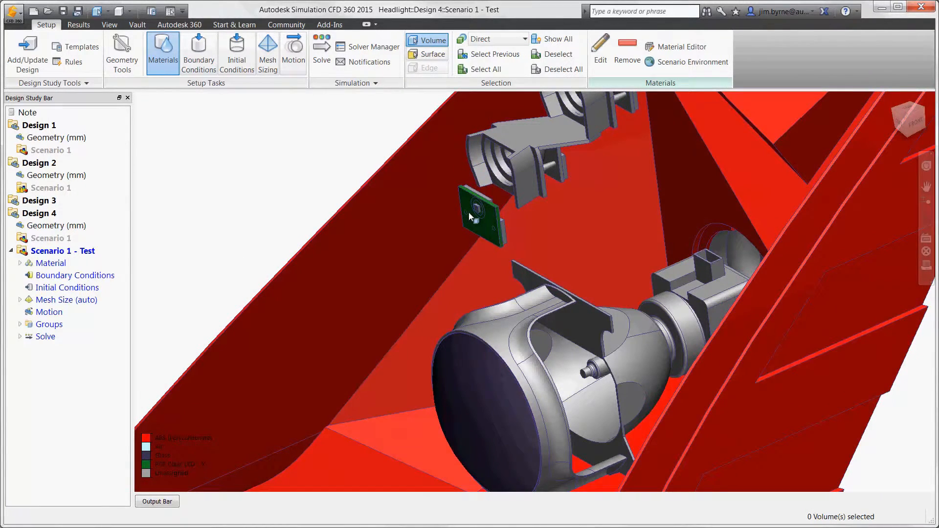
# Set the material of the LED chip on the lowest circuit board to type LED Device, Nichia NC9x153M
pyautogui.click(475, 213)
pyautogui.click(493, 192)
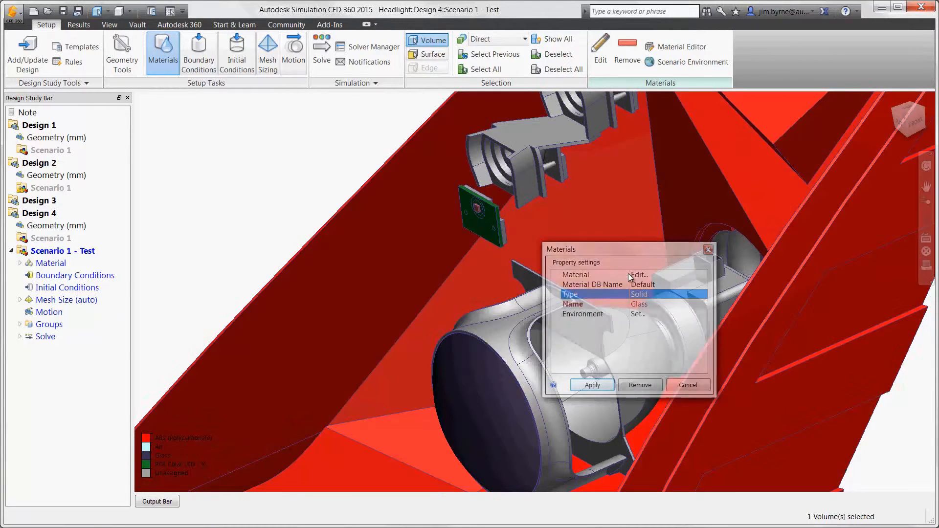
pyautogui.click(646, 294)
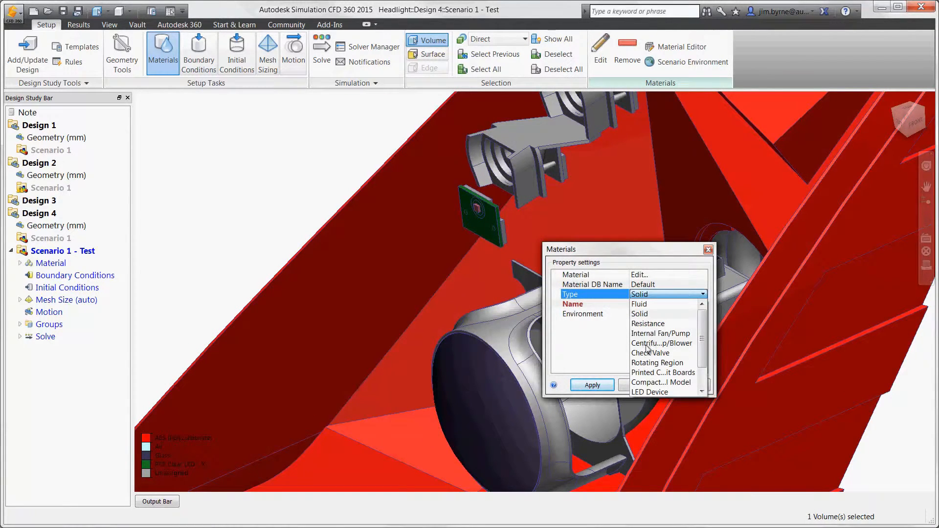
pyautogui.click(641, 391)
pyautogui.click(702, 304)
pyautogui.moveTo(702, 325); pyautogui.dragTo(702, 384)
# Review the LED's thermal resistances and the Printed Circuit Boards material properties, and apply the LED material to the chip
pyautogui.click(661, 276)
pyautogui.click(662, 277)
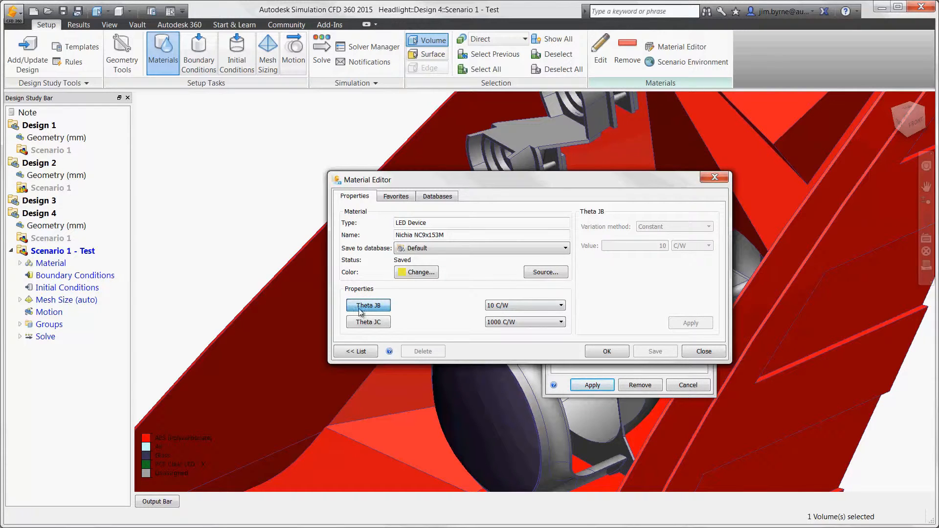
pyautogui.click(368, 323)
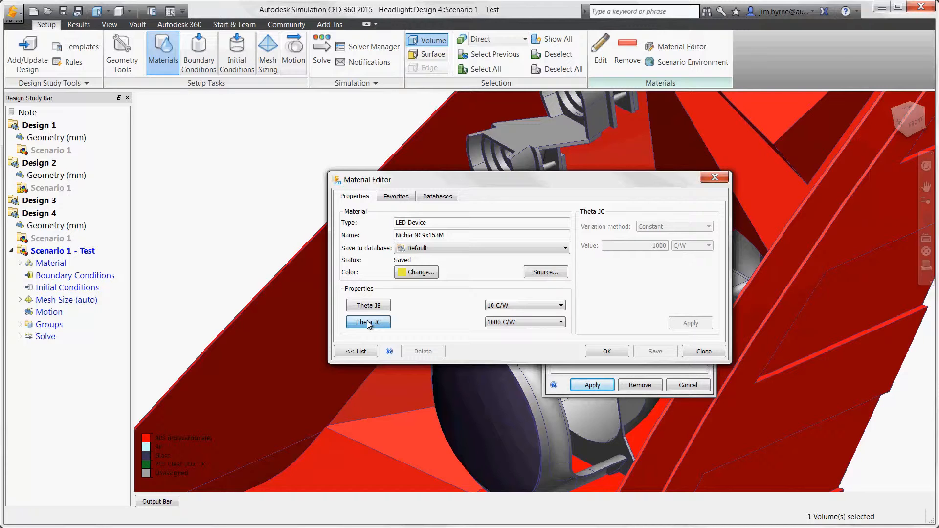
pyautogui.click(357, 351)
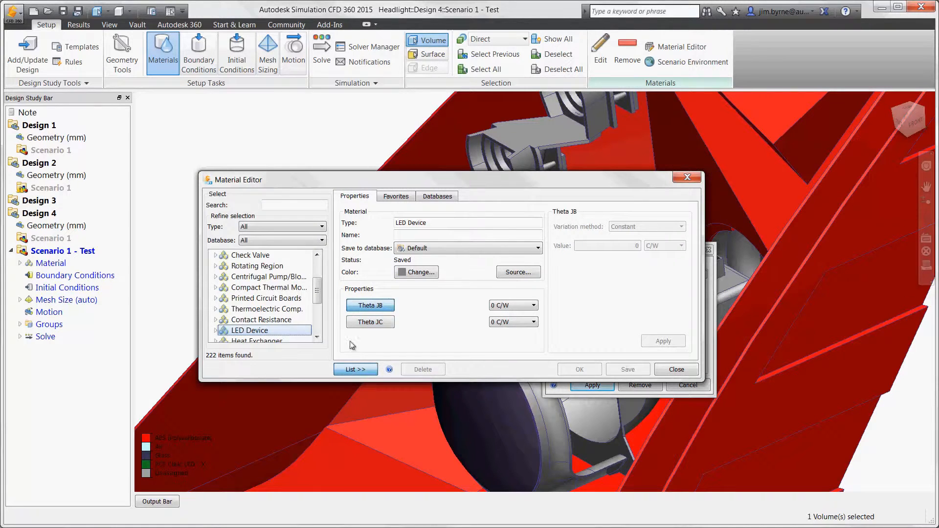
pyautogui.click(292, 300)
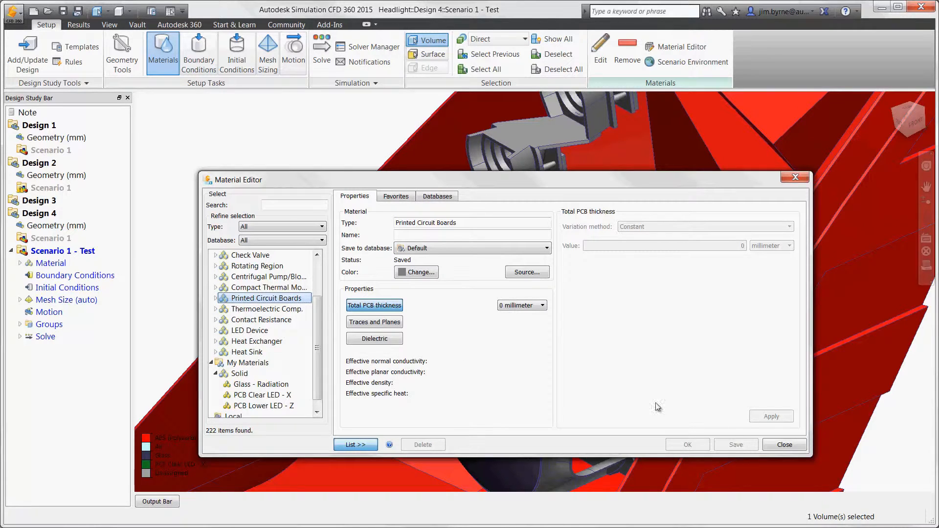
pyautogui.click(767, 445)
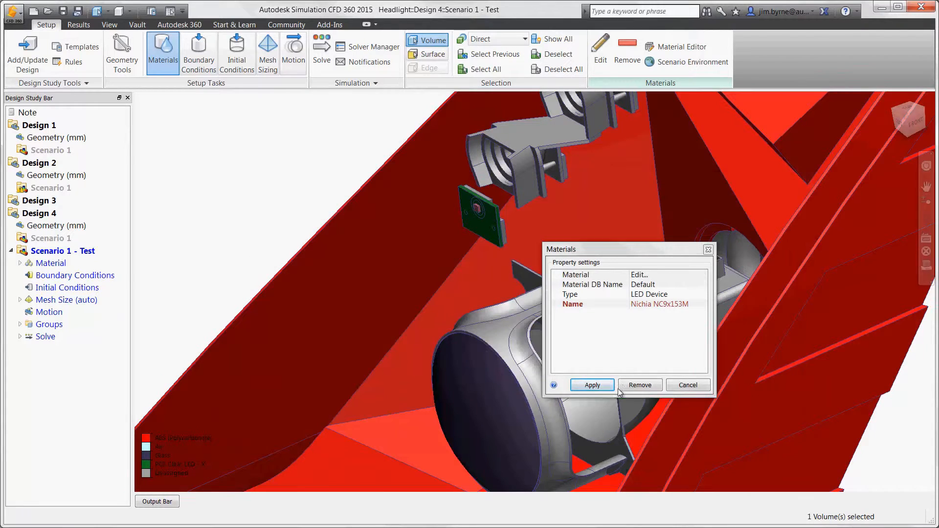
pyautogui.click(610, 385)
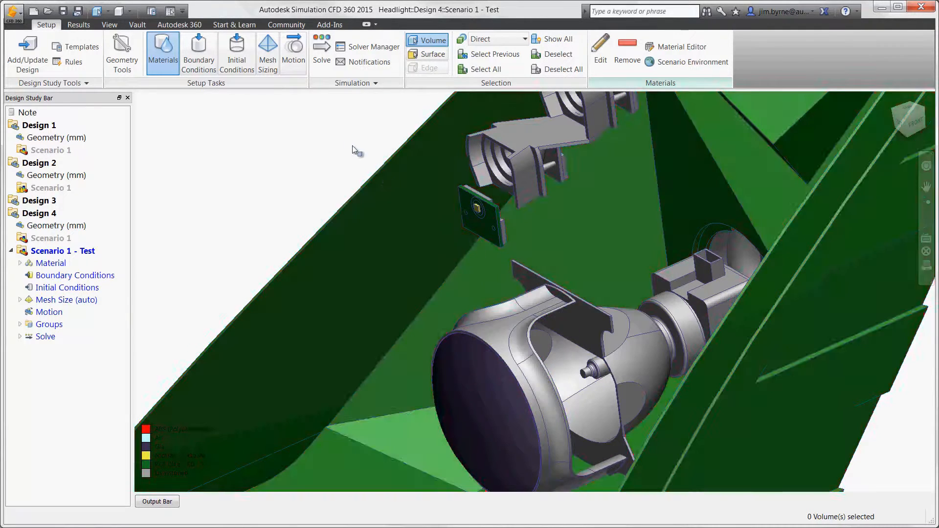
# Apply a volume boundary condition of 20 W total heat generation to the projector lamp's glass bulb
pyautogui.click(212, 64)
pyautogui.press('v')
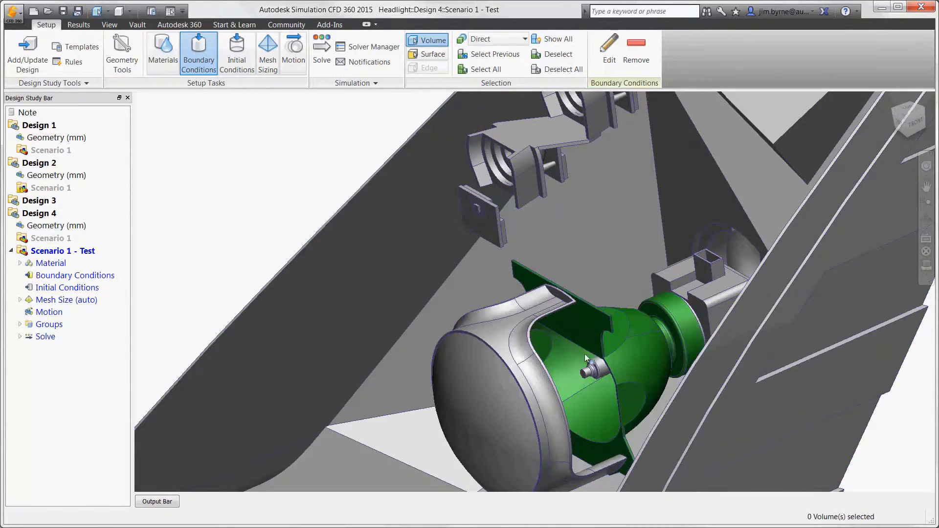
pyautogui.click(592, 368)
pyautogui.click(607, 348)
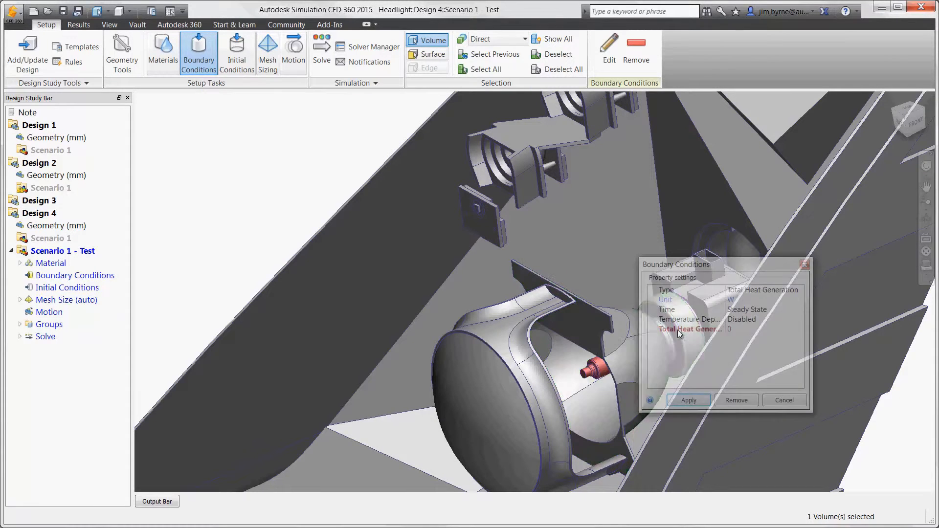
pyautogui.click(738, 329)
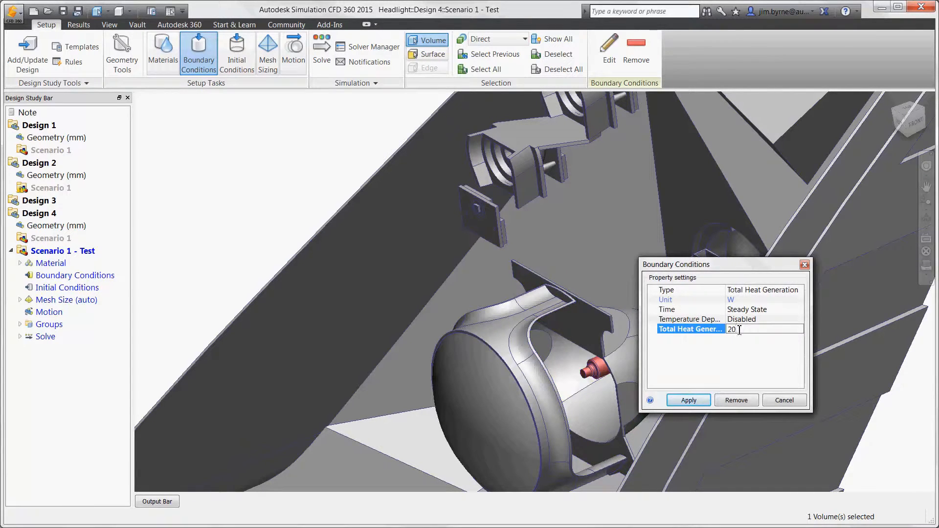
pyautogui.click(685, 403)
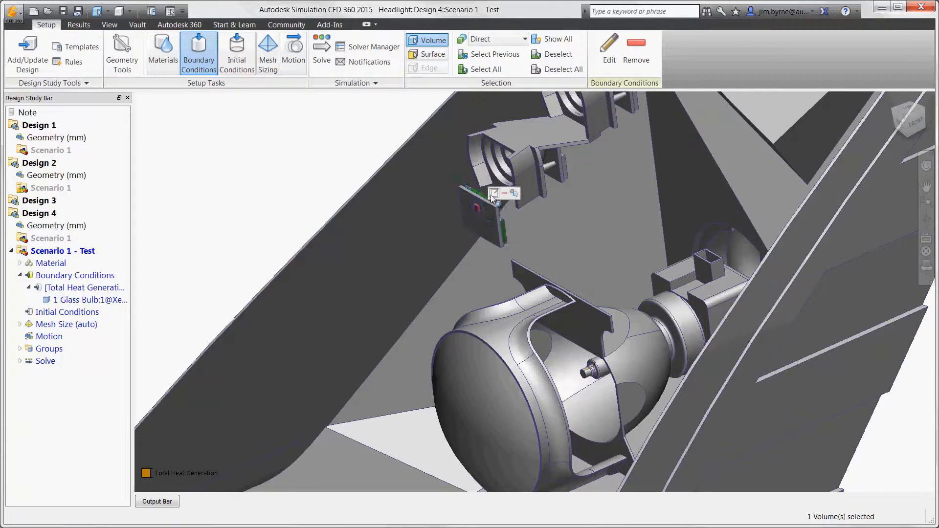
# Apply a total heat generation volume boundary condition of 0.5 W to the LED chip on the lowest circuit board
pyautogui.click(480, 209)
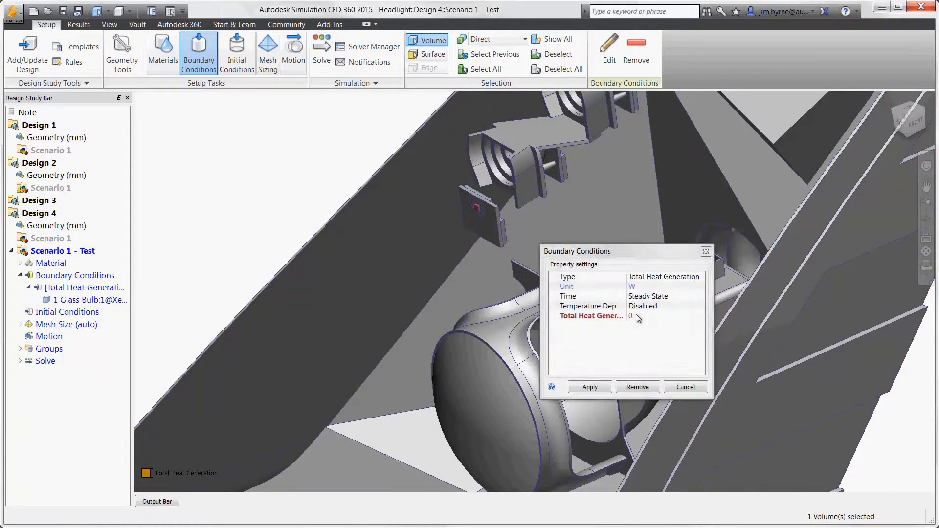
pyautogui.click(638, 316)
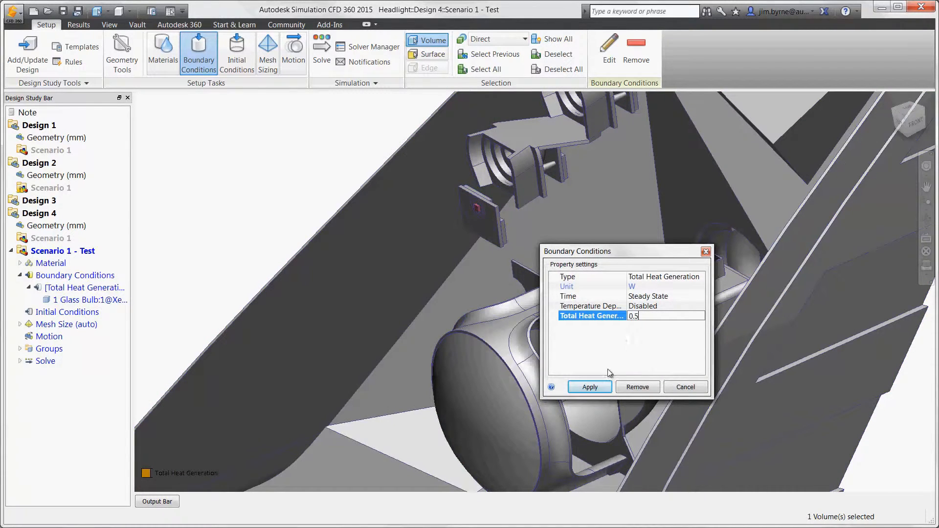
pyautogui.write('0.5')
pyautogui.click(596, 388)
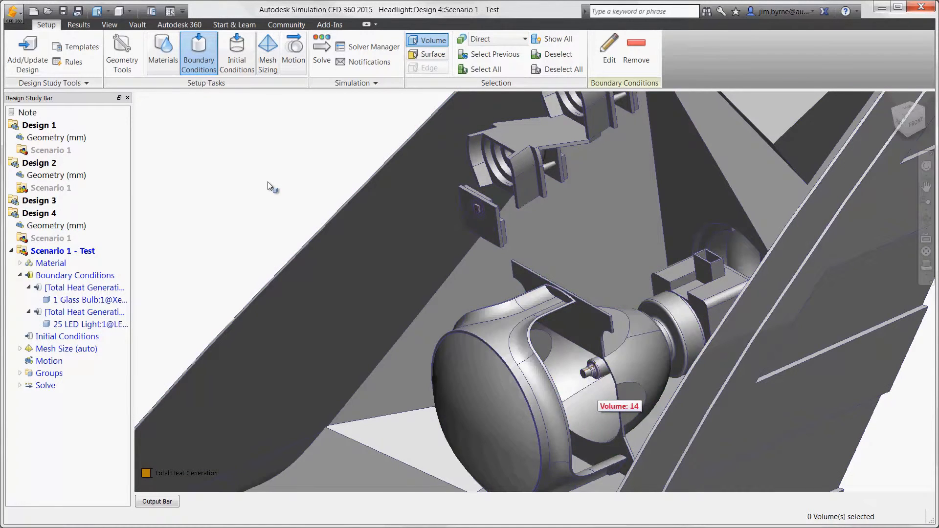
# Restore the hidden outer lens, select its outside surface and choose Film Coefficient as the surface boundary condition type
pyautogui.keyDown('ctrl'); pyautogui.middleClick(268, 181); pyautogui.keyUp('ctrl')
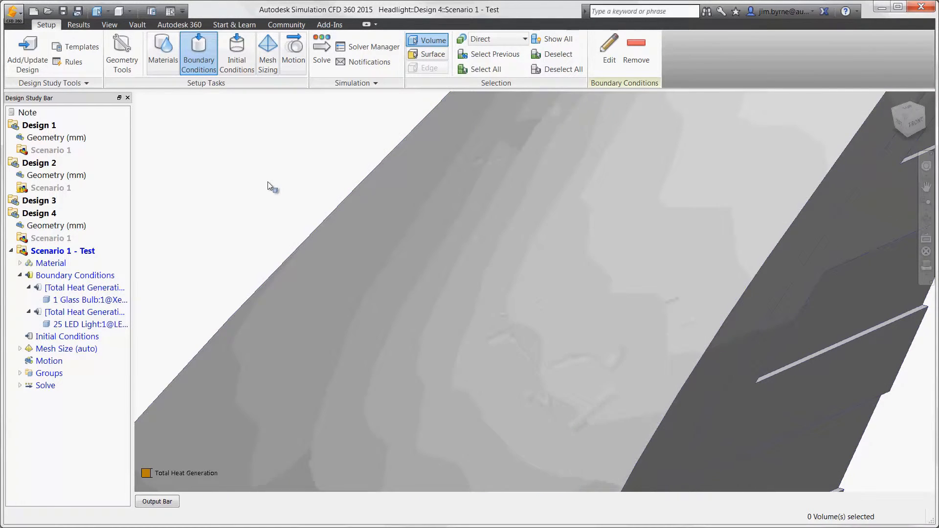
pyautogui.click(424, 55)
pyautogui.click(458, 239)
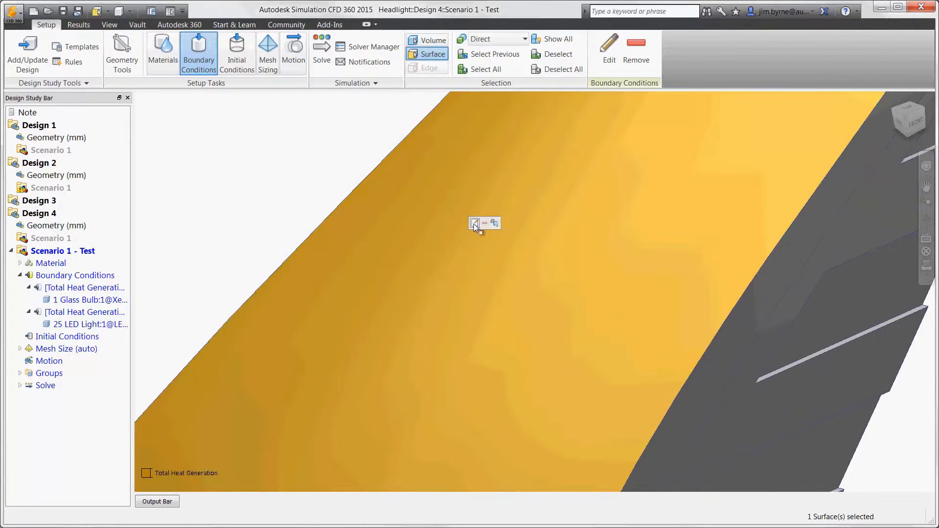
pyautogui.click(474, 223)
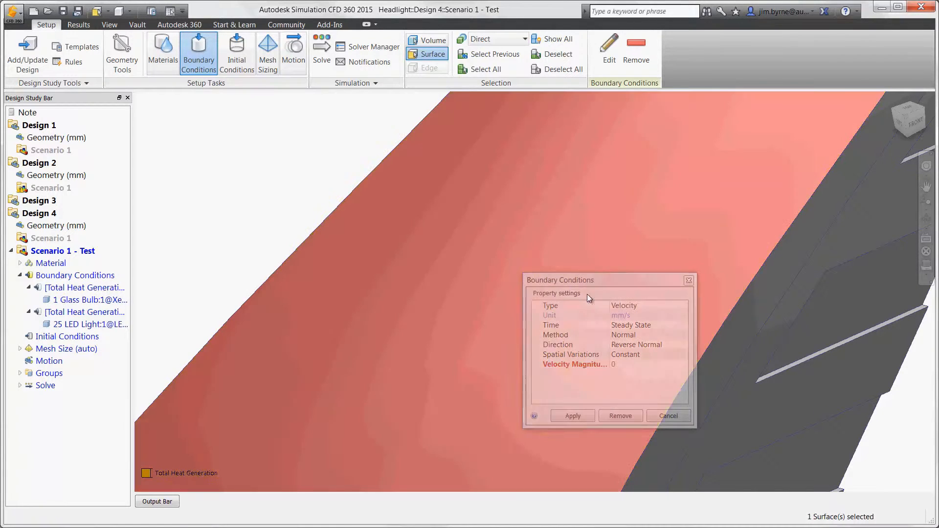
pyautogui.click(624, 306)
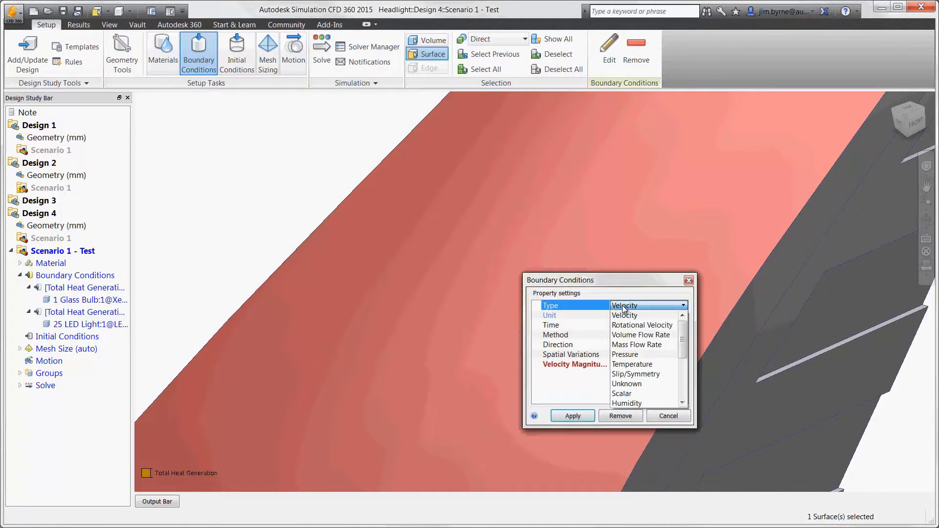
pyautogui.scroll(-3, 676, 370)
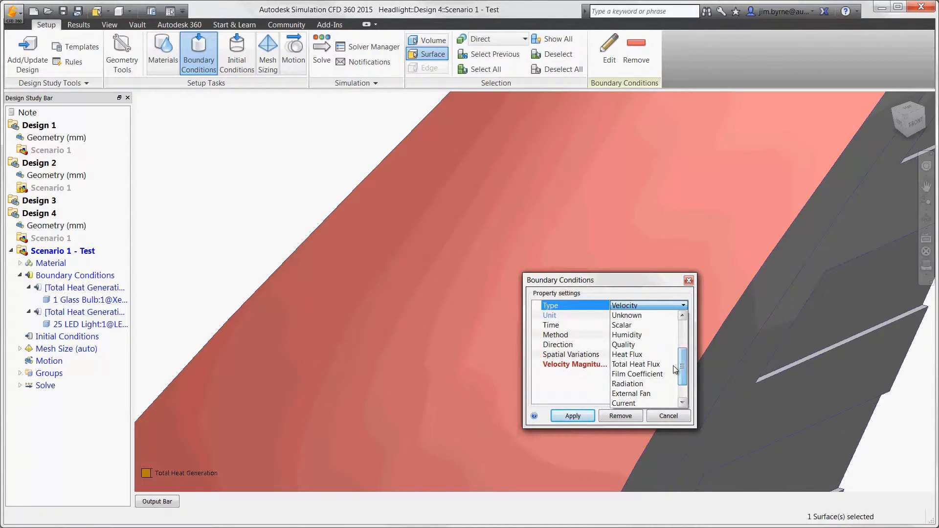
pyautogui.click(661, 374)
# Apply a film coefficient of 5 W/m2/K with a reference temperature of 21 Celsius to the outer lens surface
pyautogui.click(648, 325)
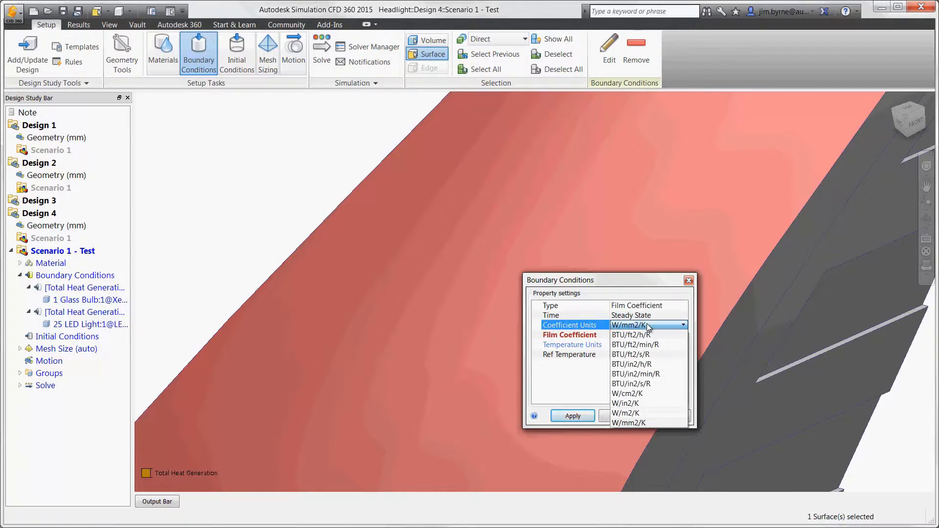
pyautogui.click(633, 413)
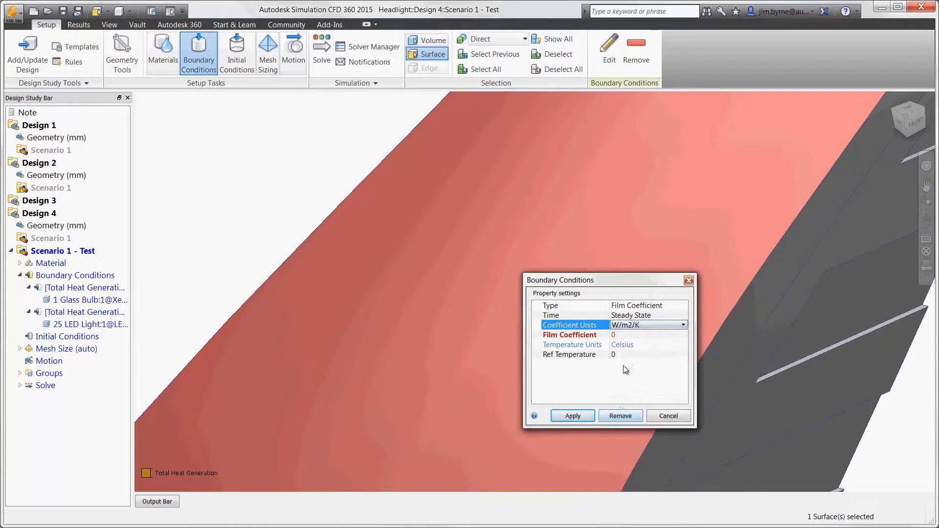
pyautogui.click(624, 335)
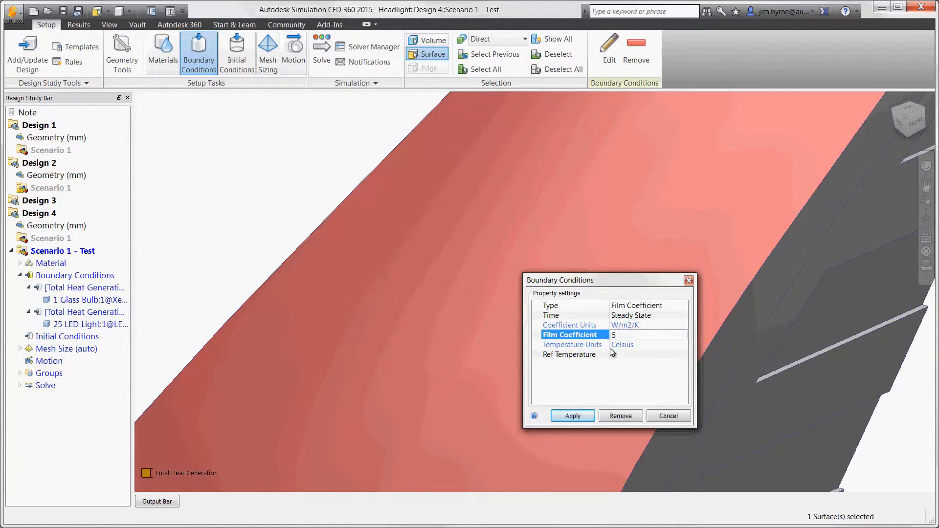
pyautogui.press('Tab')
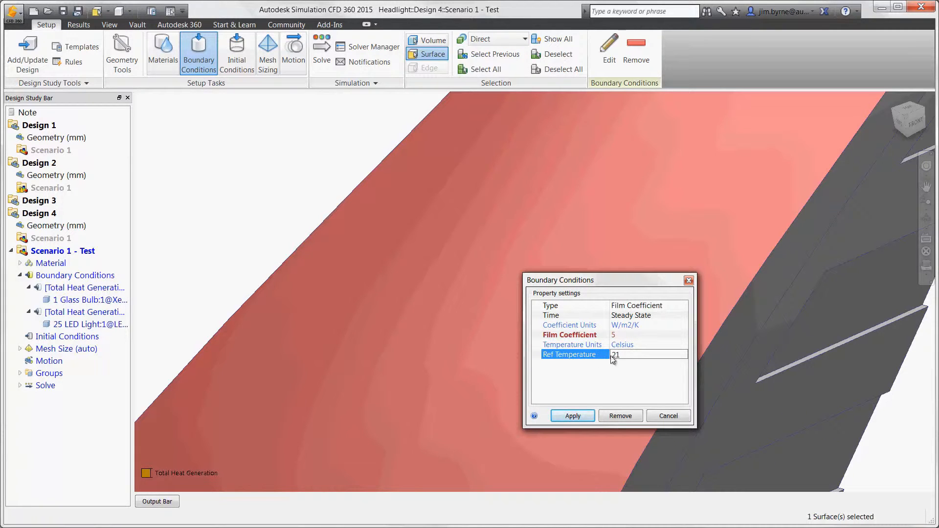
pyautogui.write('21')
pyautogui.click(571, 416)
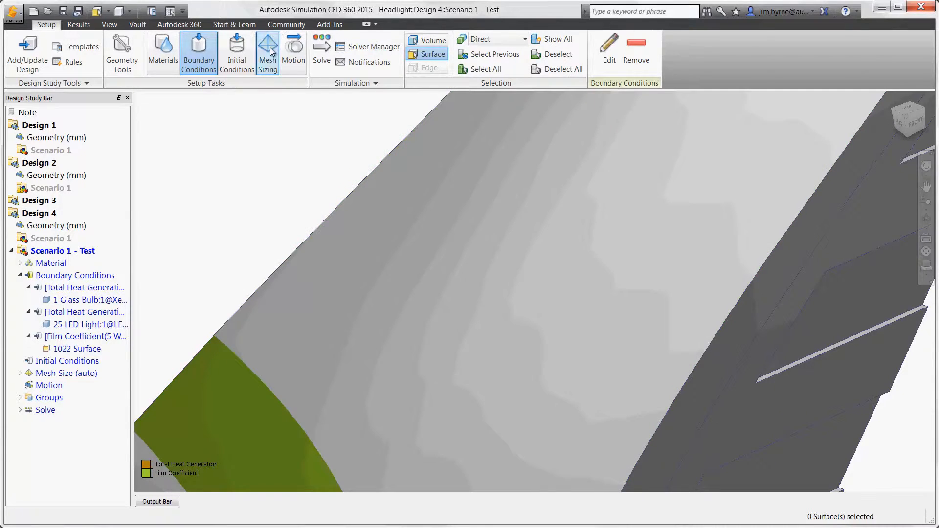
# Refine the mesh on the small cylindrical fitting inside the projector lamp to a size adjustment of about 0.94
pyautogui.click(270, 52)
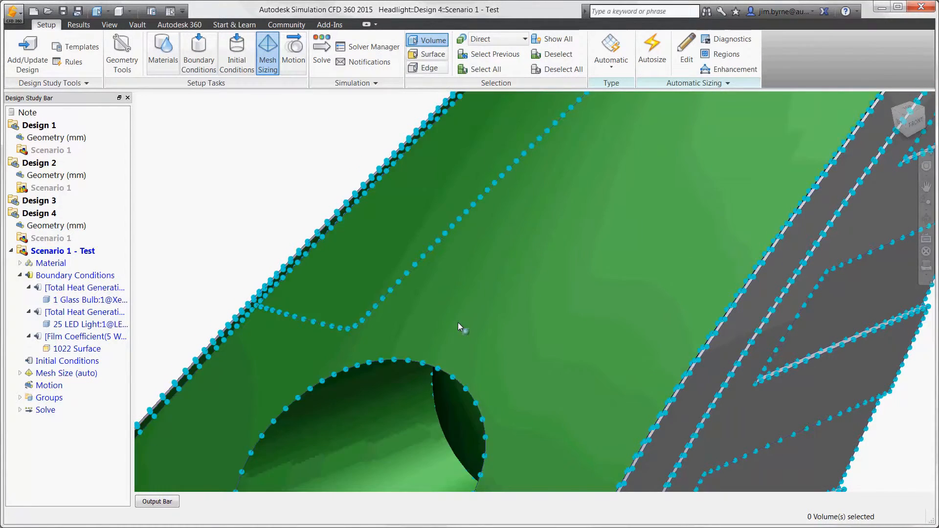
pyautogui.keyDown('ctrl'); pyautogui.middleClick(459, 324); pyautogui.keyUp('ctrl')
pyautogui.keyDown('ctrl'); pyautogui.middleClick(390, 267); pyautogui.keyUp('ctrl')
pyautogui.scroll(3, 390, 267)
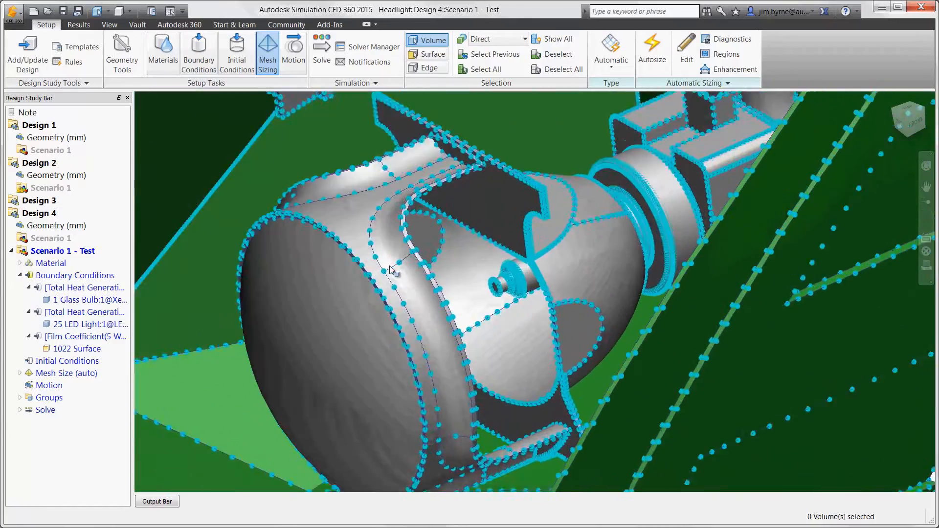
pyautogui.scroll(5, 390, 266)
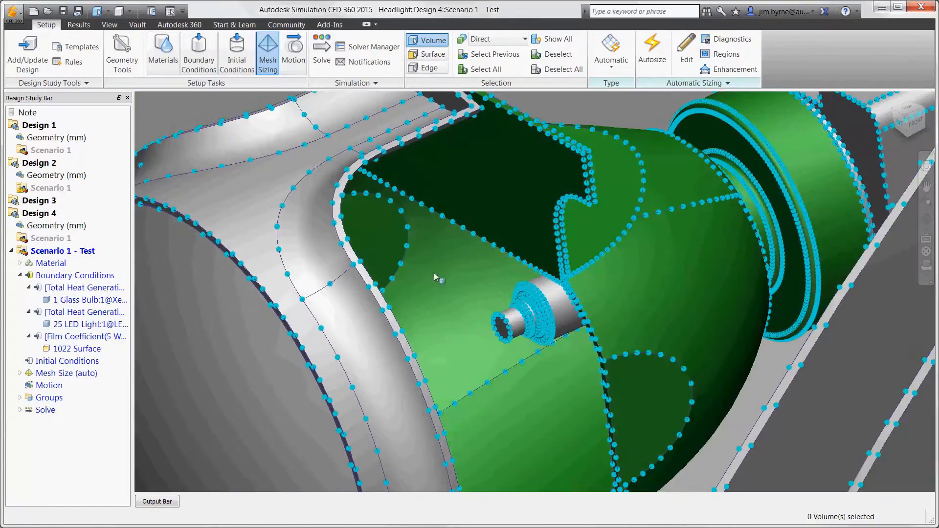
pyautogui.click(552, 308)
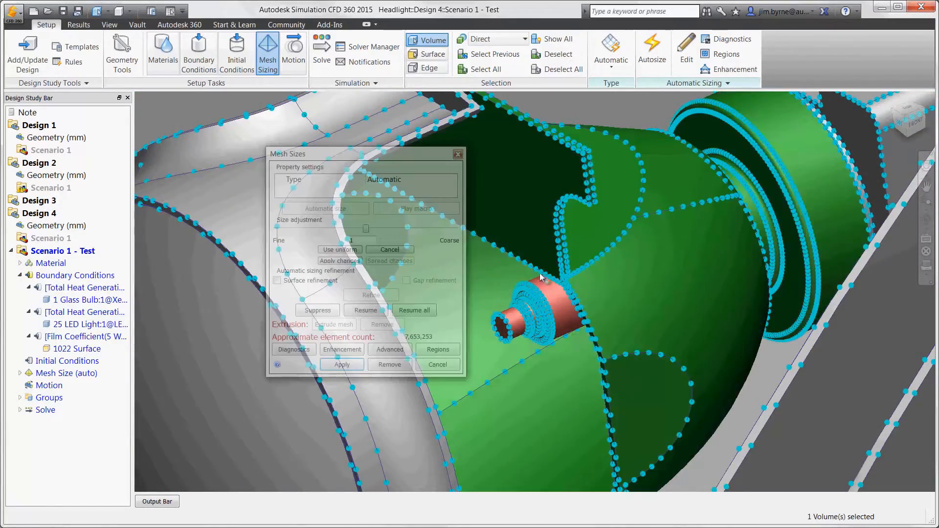
pyautogui.moveTo(366, 229)
pyautogui.mouseDown()
pyautogui.moveTo(414, 230)
pyautogui.moveTo(314, 228)
pyautogui.moveTo(365, 237)
pyautogui.mouseUp()
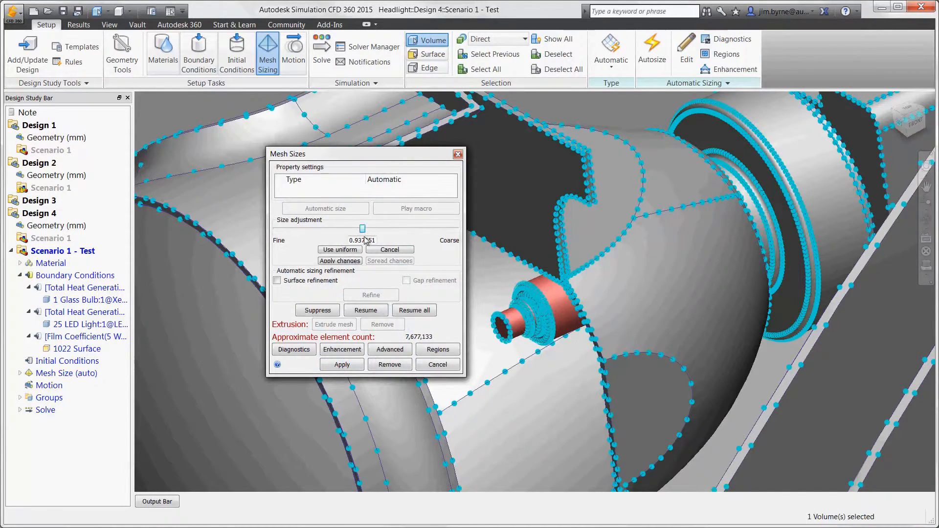
# Define a box mesh refinement region around the projector lamp, about 120 mm in X length, with a uniform size from the local mesh
pyautogui.click(425, 349)
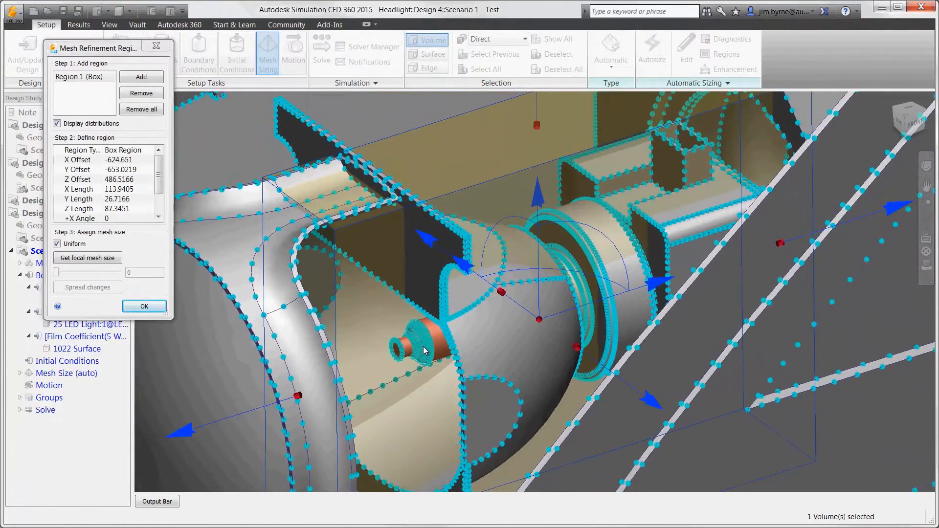
pyautogui.moveTo(499, 291); pyautogui.dragTo(258, 394)
pyautogui.click(104, 259)
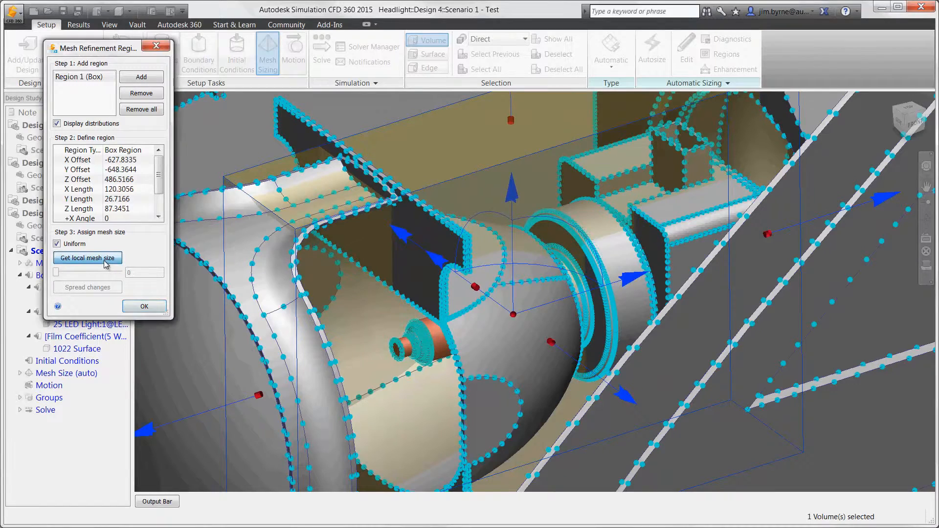
pyautogui.moveTo(120, 274)
pyautogui.mouseDown()
pyautogui.moveTo(83, 274)
pyautogui.moveTo(120, 274)
pyautogui.mouseUp()
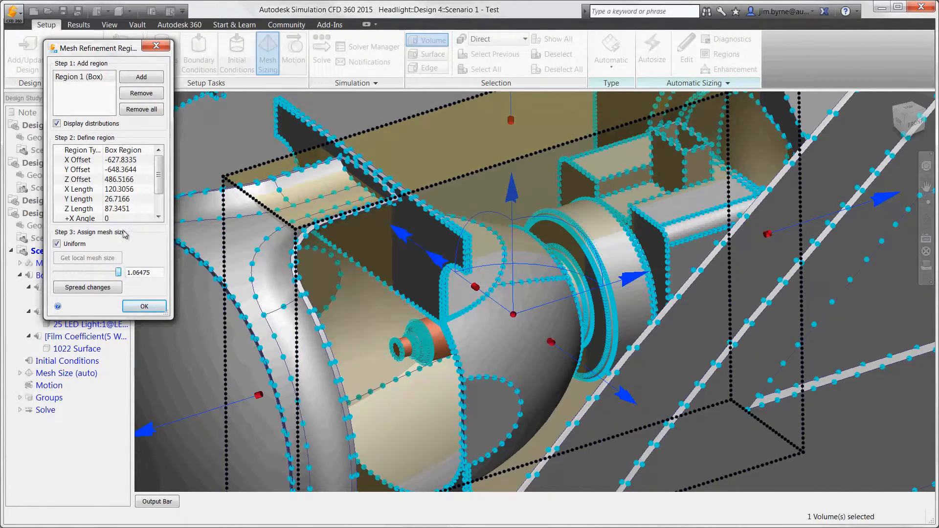
pyautogui.click(156, 46)
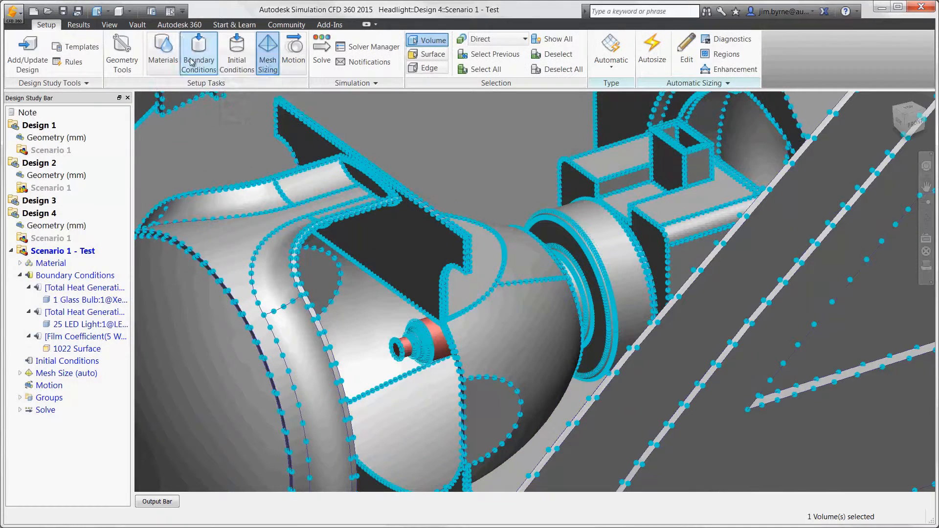
# Review the mesh adaptation solve settings, including the additional adaptation and advanced options
pyautogui.click(322, 49)
pyautogui.click(432, 129)
pyautogui.click(353, 183)
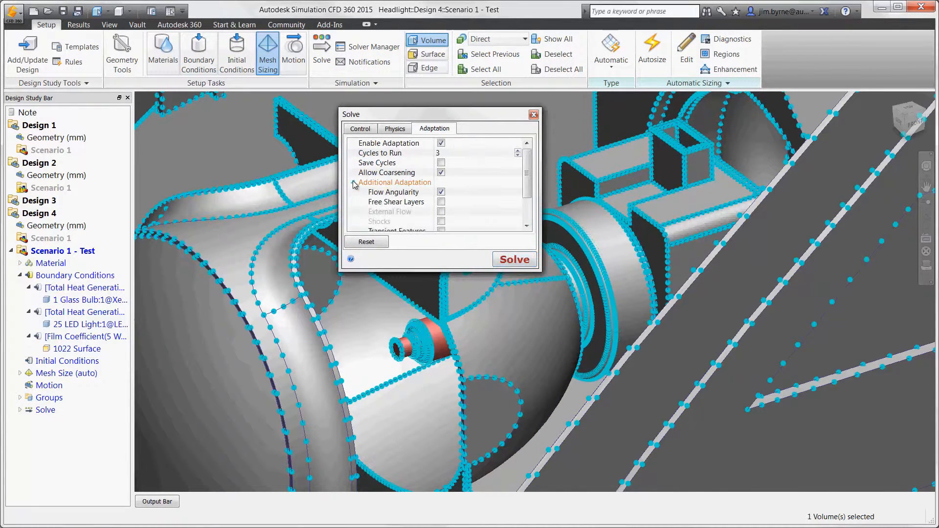
pyautogui.moveTo(380, 268); pyautogui.dragTo(380, 419)
pyautogui.click(353, 261)
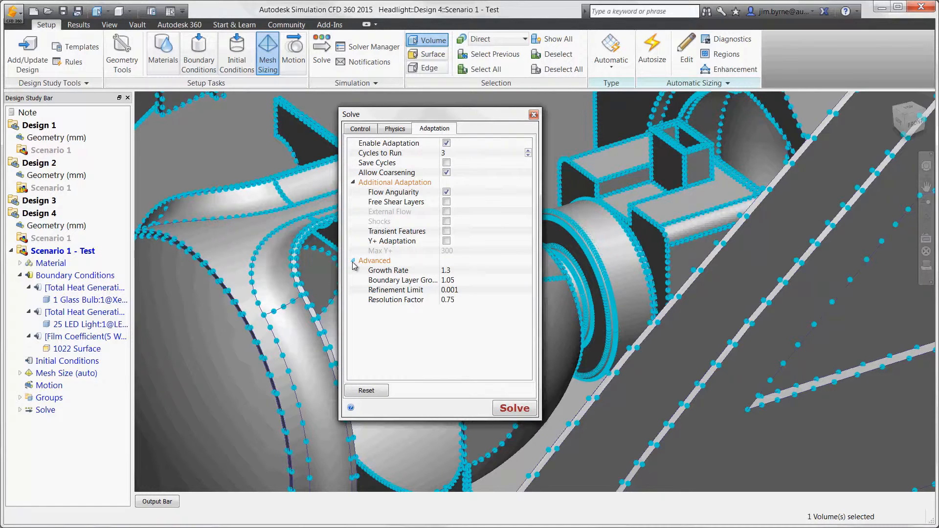
pyautogui.click(533, 115)
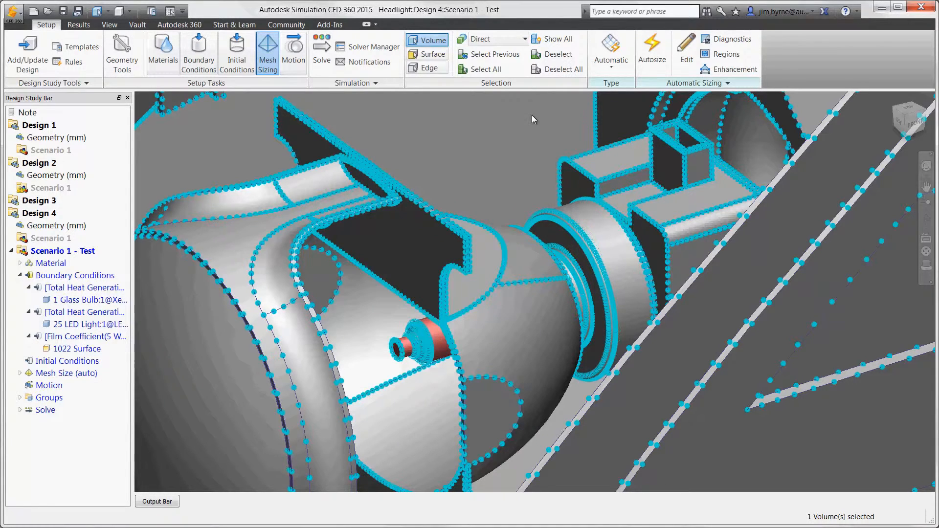
# Include Scenario 1 of Designs 1, 2, 3 and 4 in the Solver Manager's solution set
pyautogui.click(380, 51)
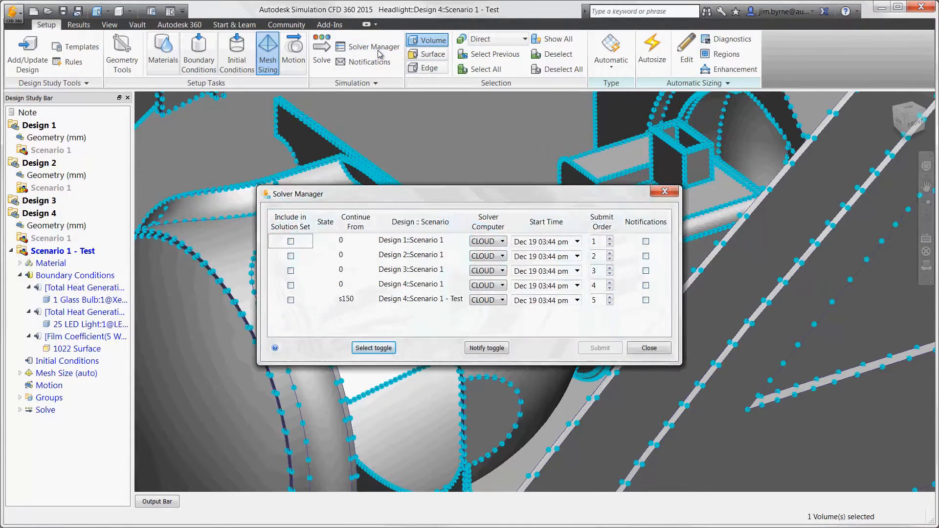
pyautogui.click(290, 241)
pyautogui.click(290, 257)
pyautogui.click(293, 271)
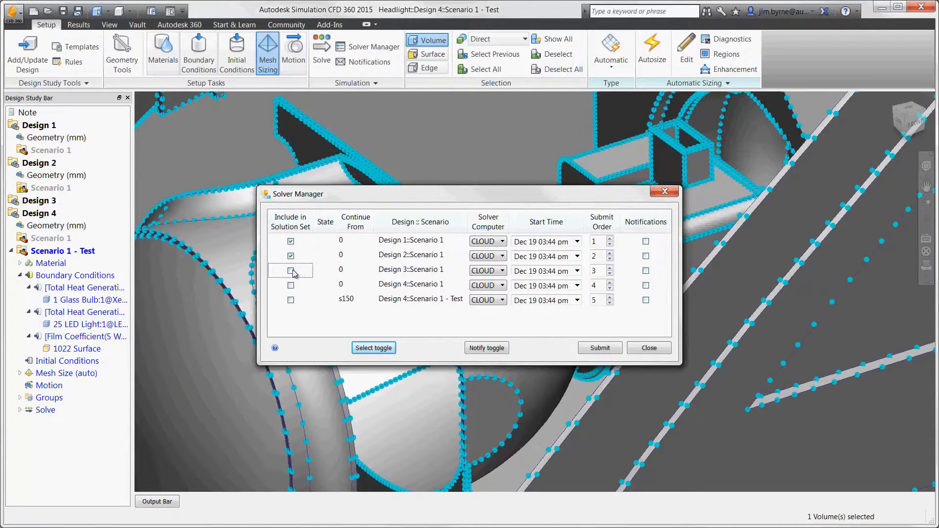
pyautogui.click(291, 286)
# Examine the solution mode and solver computer choices in the solve settings of Design 1's Scenario 1
pyautogui.doubleClick(347, 241)
pyautogui.click(370, 214)
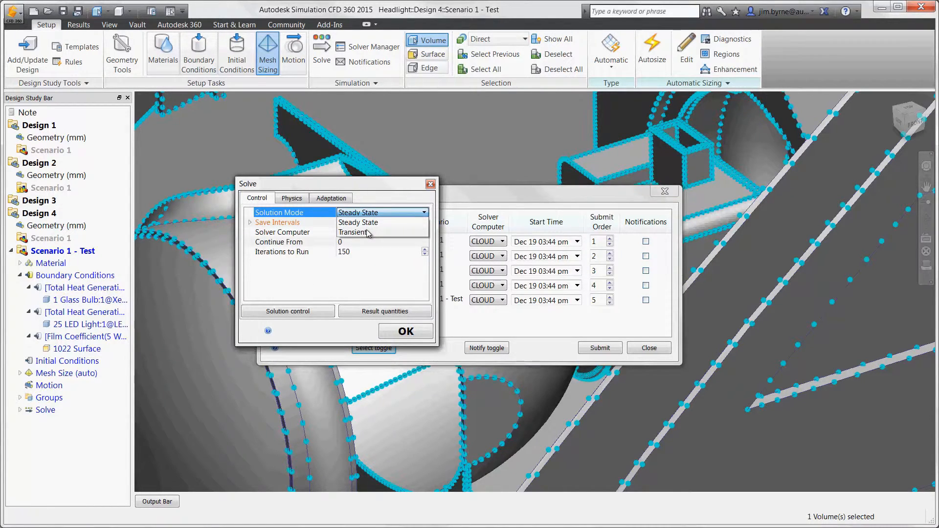
pyautogui.click(370, 222)
pyautogui.click(367, 233)
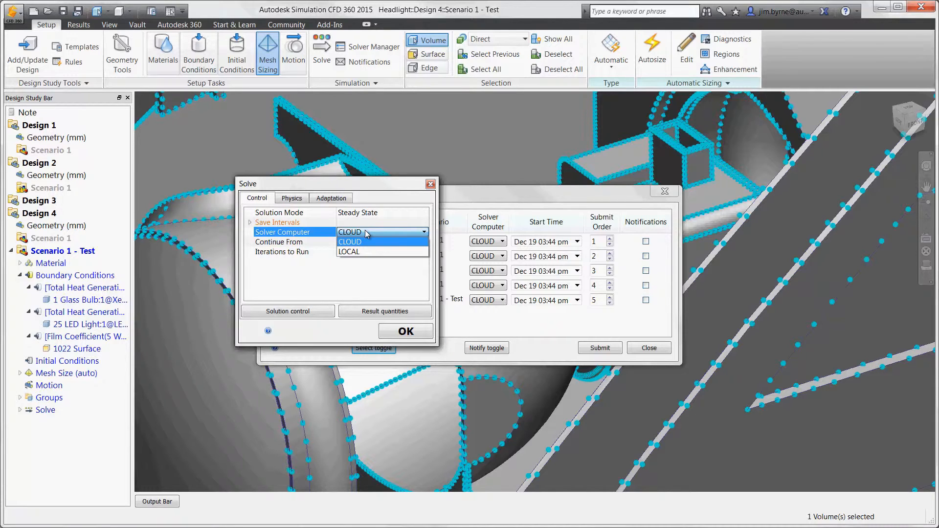
pyautogui.click(367, 234)
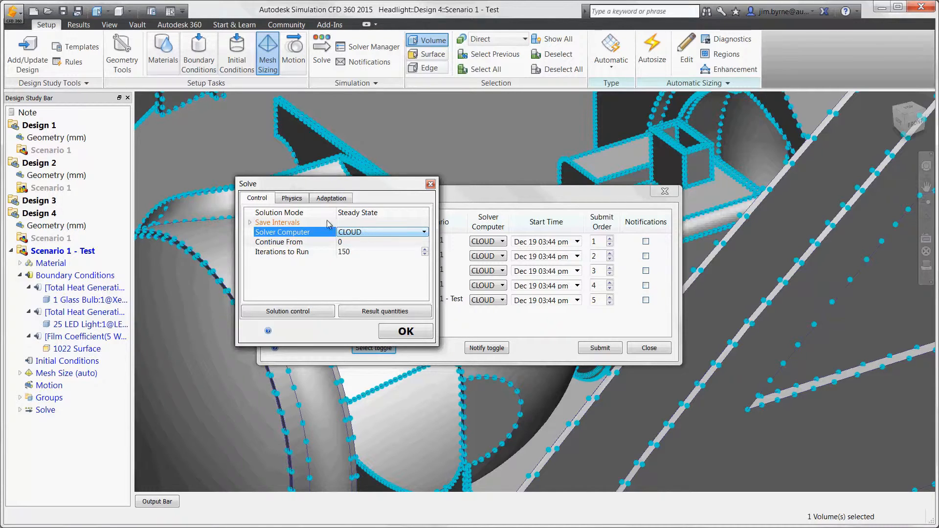
# Examine the physics settings and advanced scalar options of Design 1's Scenario 1
pyautogui.click(299, 200)
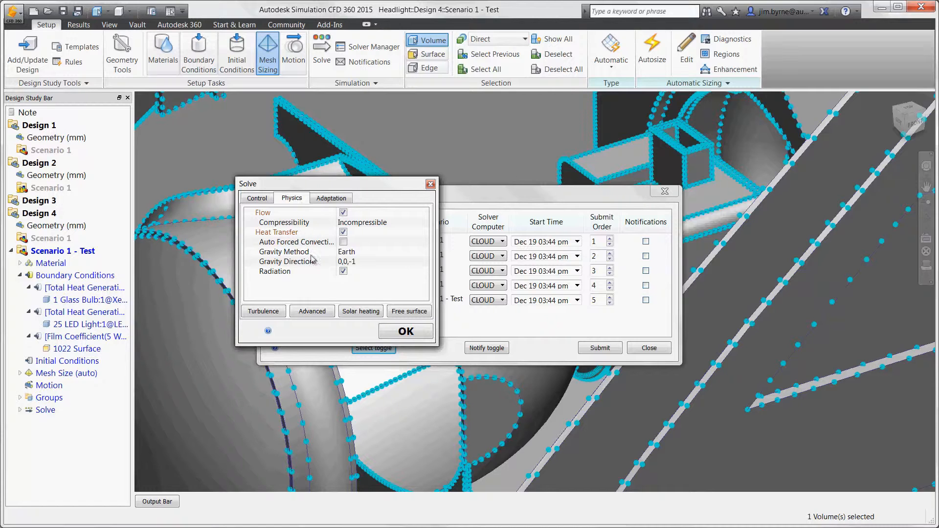
pyautogui.click(313, 312)
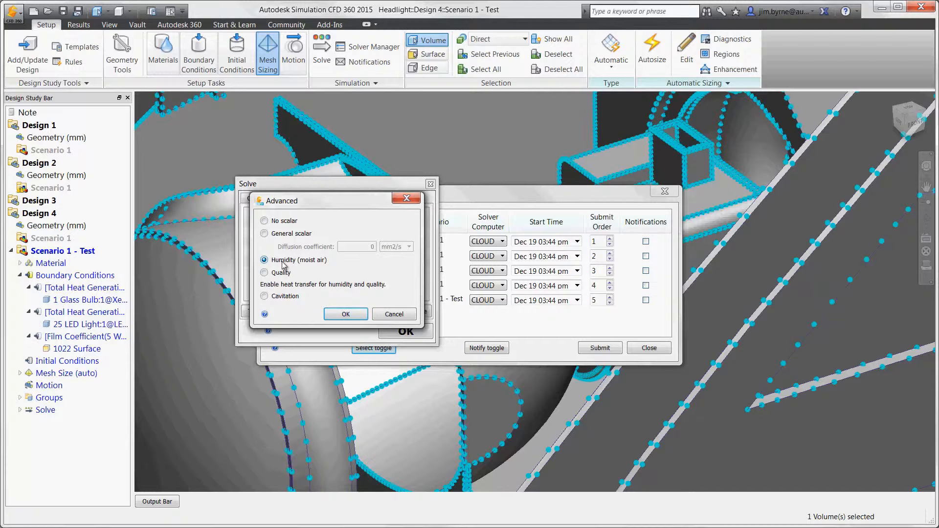
pyautogui.click(384, 314)
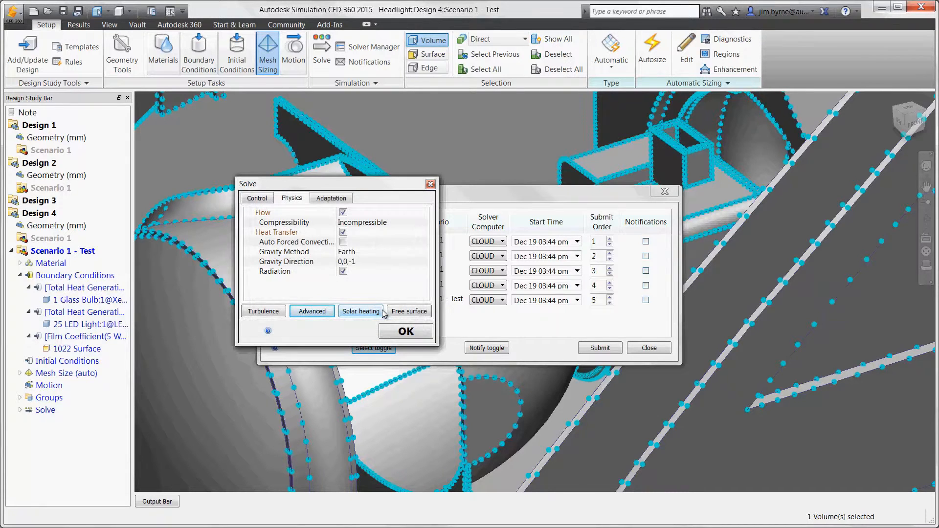
pyautogui.click(390, 330)
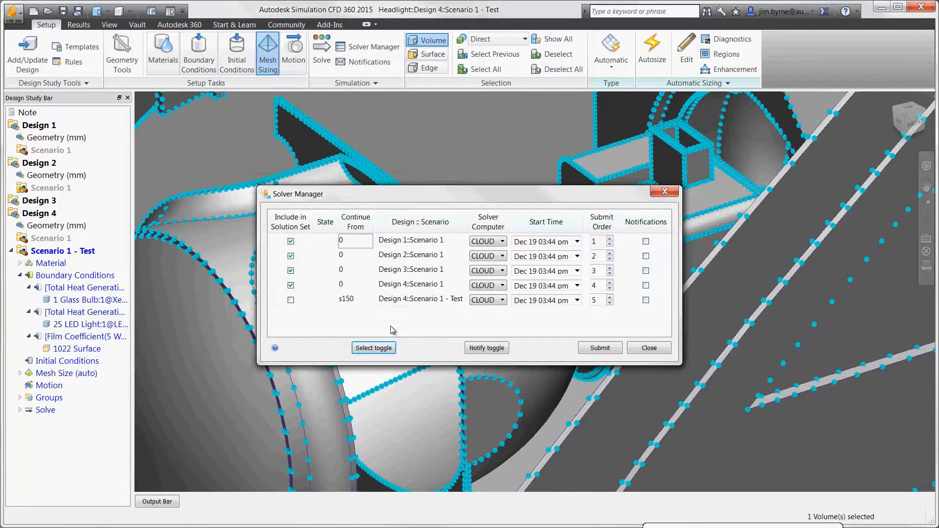
# Submit the included scenarios for solving and activate Scenario 1 of Design 2 to view its results
pyautogui.click(594, 349)
pyautogui.doubleClick(51, 188)
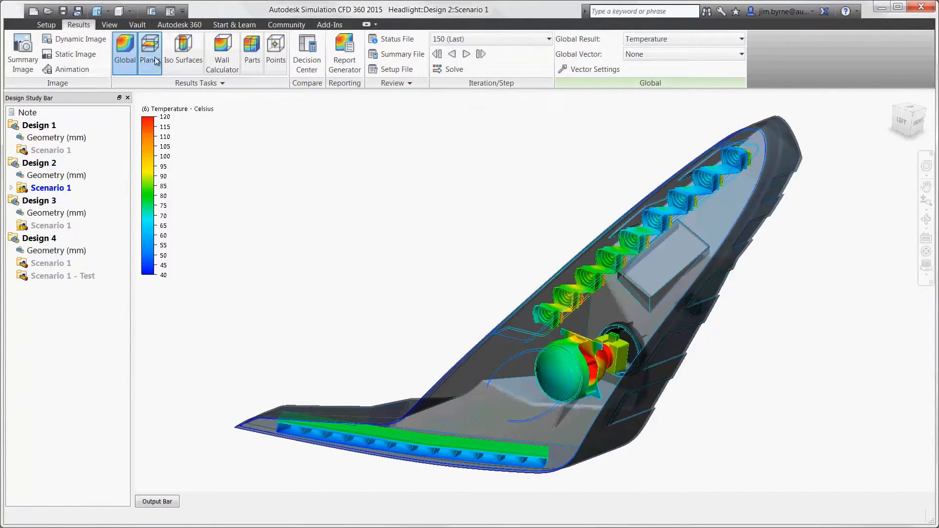
# Add a temperature results plane and rotate it to cut lengthwise through the upper row of stepped reflectors
pyautogui.click(149, 56)
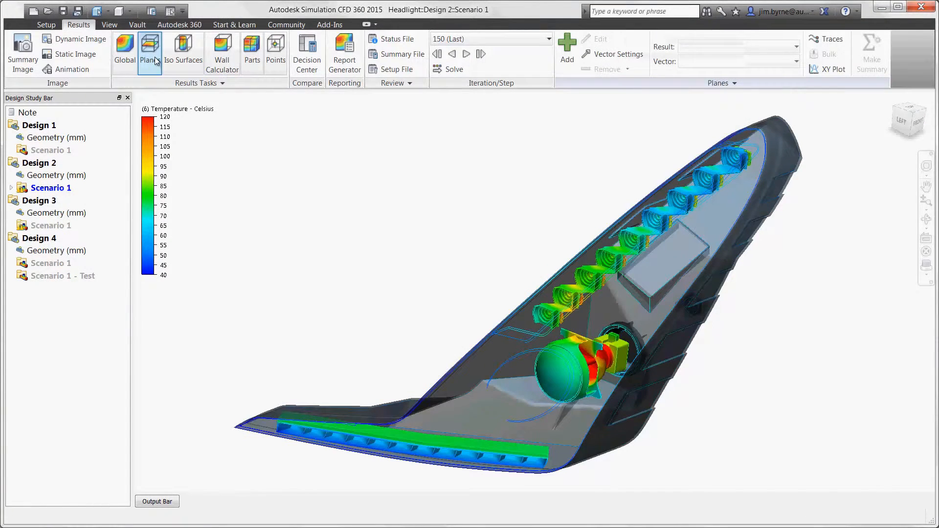
pyautogui.click(568, 47)
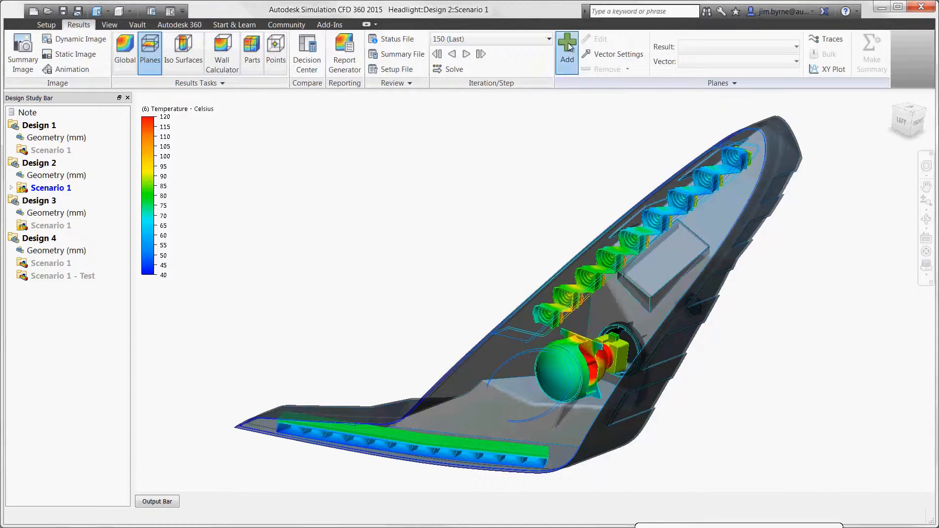
pyautogui.click(901, 125)
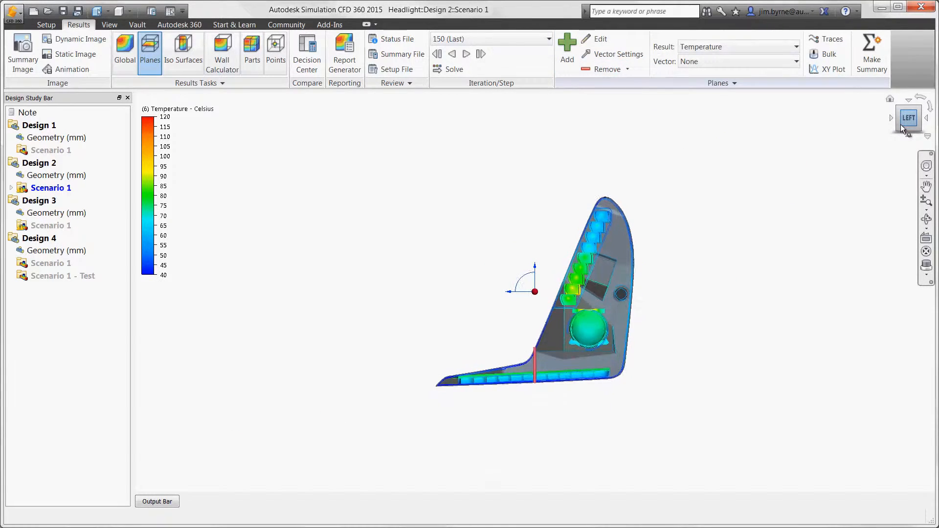
pyautogui.moveTo(441, 284); pyautogui.dragTo(492, 265)
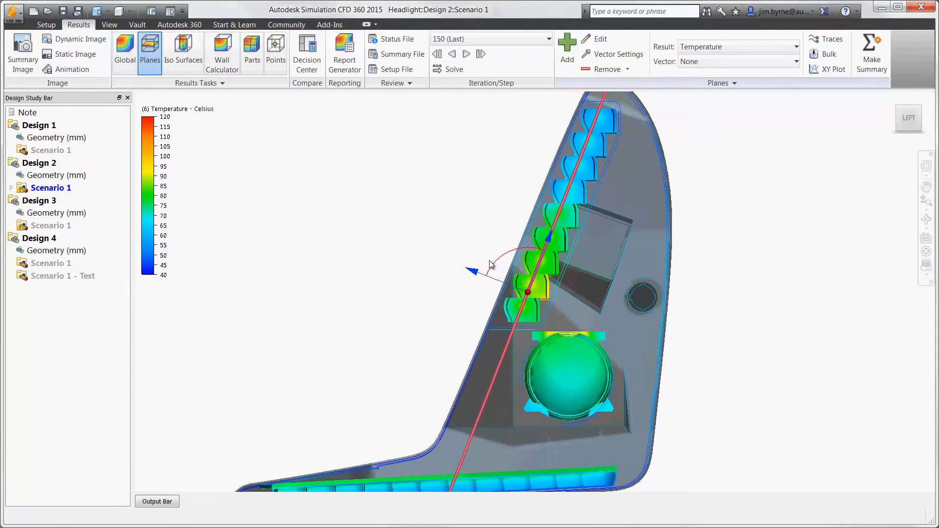
pyautogui.keyDown('shift'); pyautogui.moveTo(489, 261); pyautogui.dragTo(490, 261, button='middle'); pyautogui.keyUp('shift')
pyautogui.scroll(5, 490, 260)
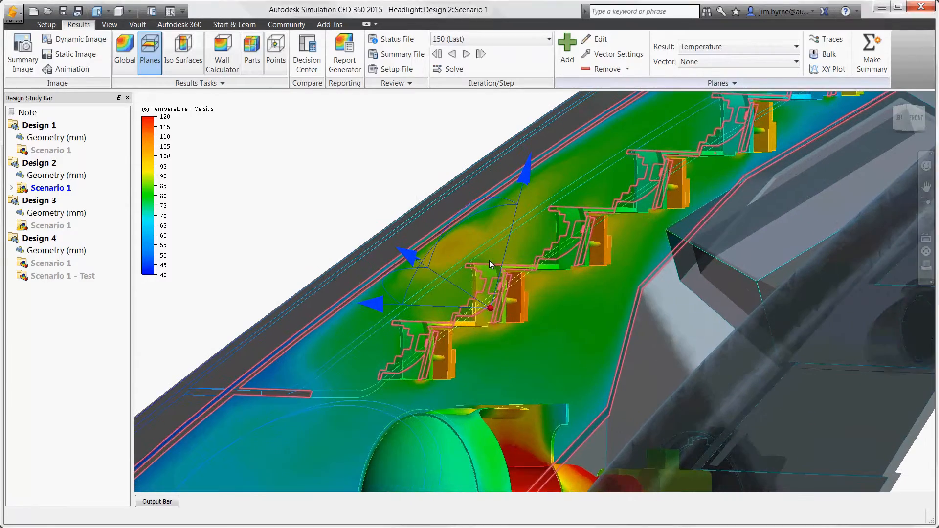
# Display Velocity Magnitude on the results plane and return it to Temperature
pyautogui.rightClick(457, 242)
pyautogui.moveTo(484, 249)
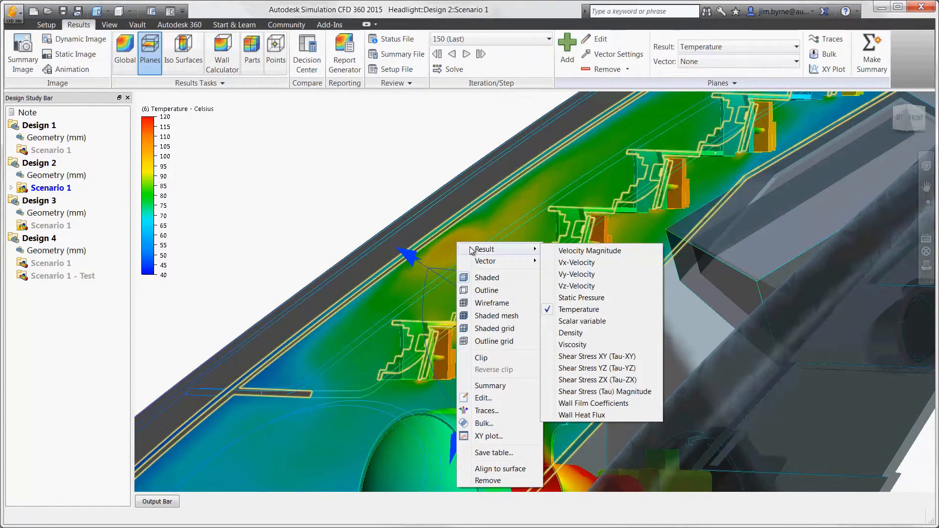
pyautogui.click(568, 251)
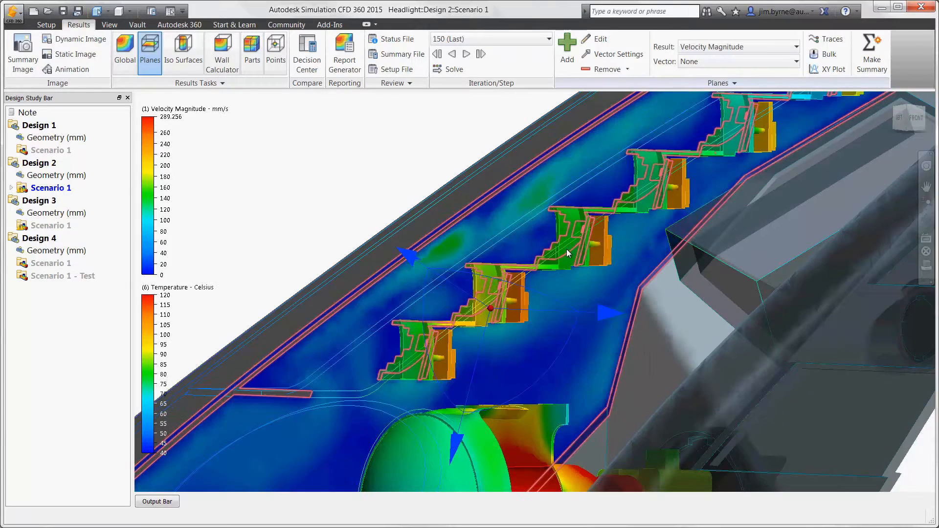
pyautogui.rightClick(455, 251)
pyautogui.moveTo(477, 255)
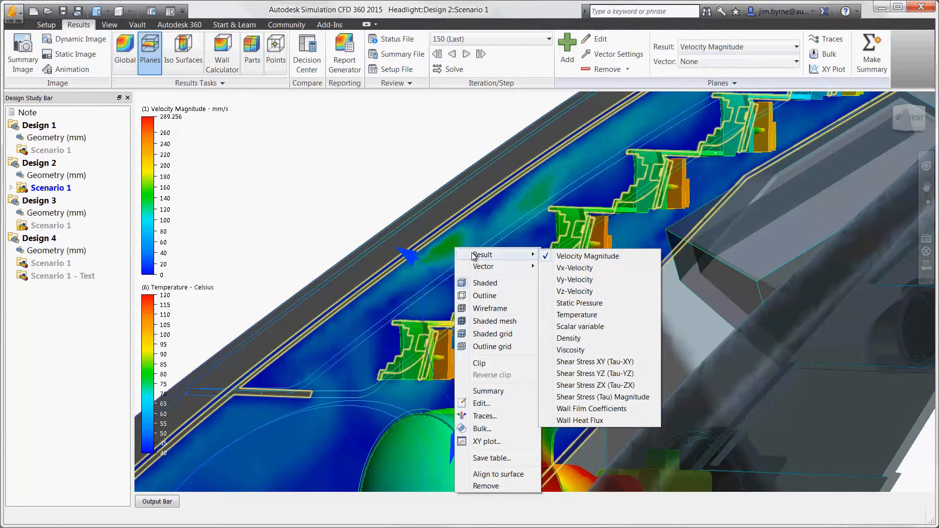
pyautogui.click(569, 316)
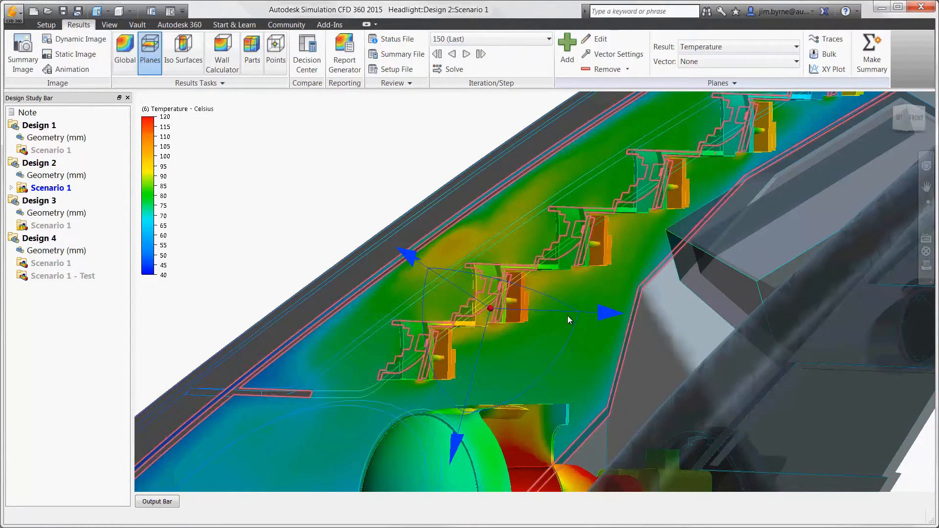
# Show Velocity Vector arrows on the results plane and set its appearance to Outline
pyautogui.click(463, 233)
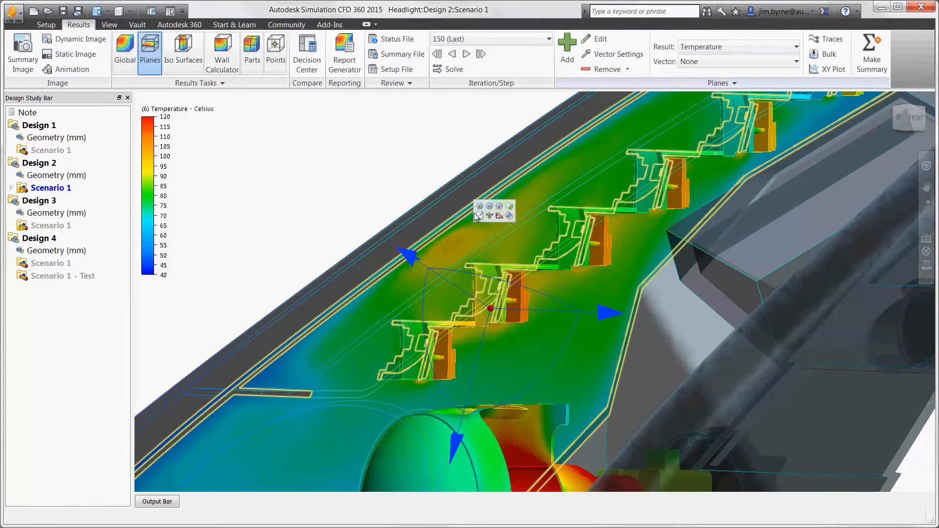
pyautogui.click(480, 216)
pyautogui.click(305, 116)
pyautogui.click(327, 128)
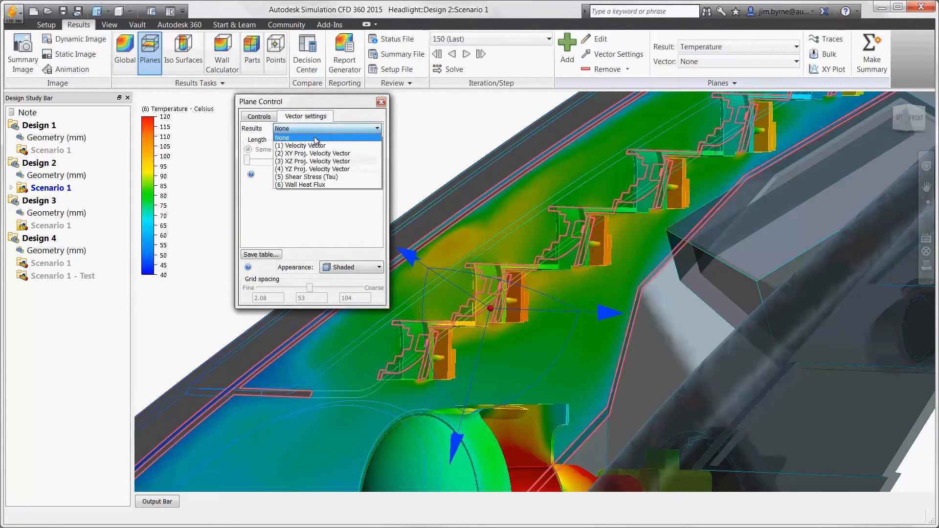
pyautogui.click(313, 140)
pyautogui.click(351, 267)
pyautogui.click(333, 286)
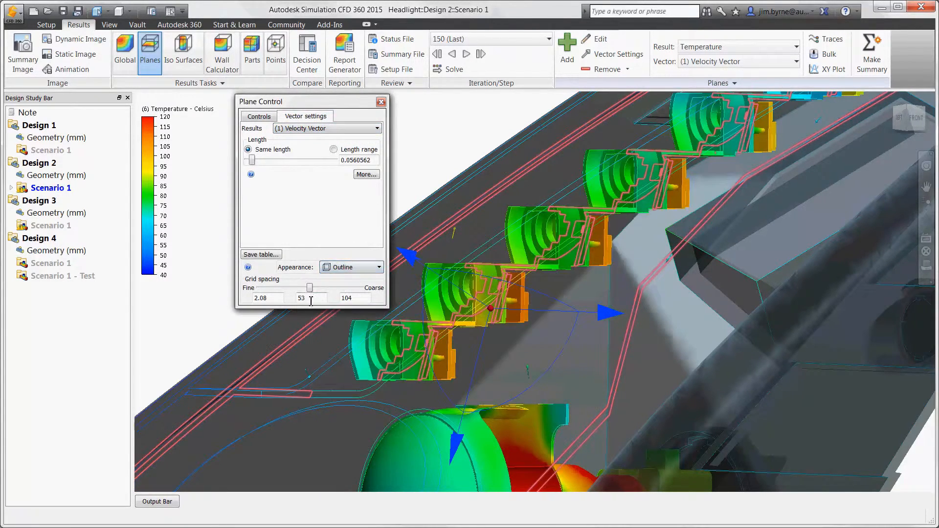
# Set the plane's vector grid spacing to 2.08 and its appearance to Shaded
pyautogui.moveTo(311, 301); pyautogui.dragTo(295, 302)
pyautogui.write('2.08')
pyautogui.press('Return')
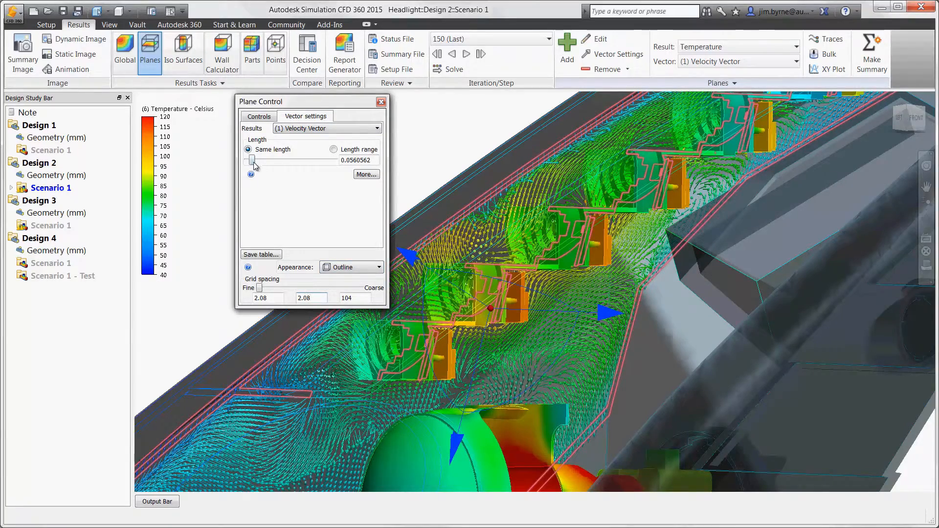
pyautogui.moveTo(252, 161); pyautogui.dragTo(252, 161)
pyautogui.click(327, 268)
pyautogui.click(334, 289)
# Set the plane's vector result to None and close the plane settings
pyautogui.click(320, 129)
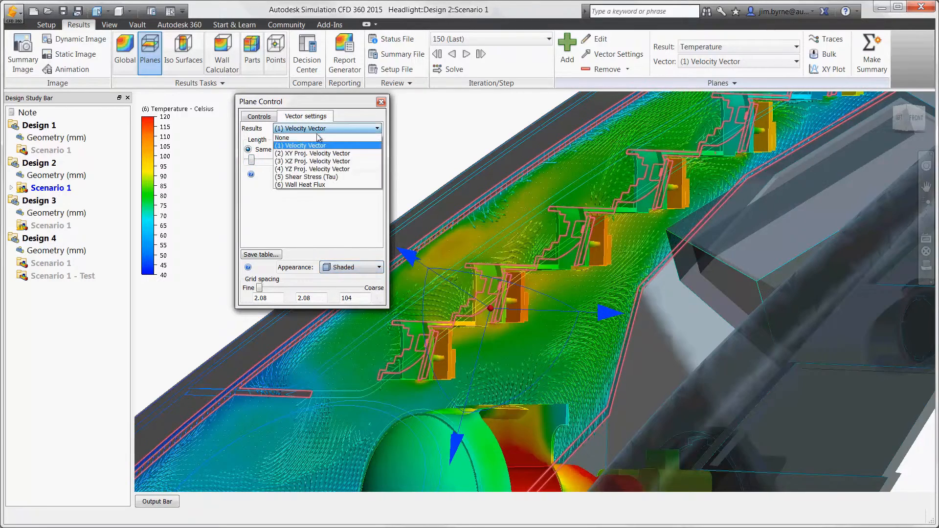
pyautogui.click(318, 138)
pyautogui.click(381, 102)
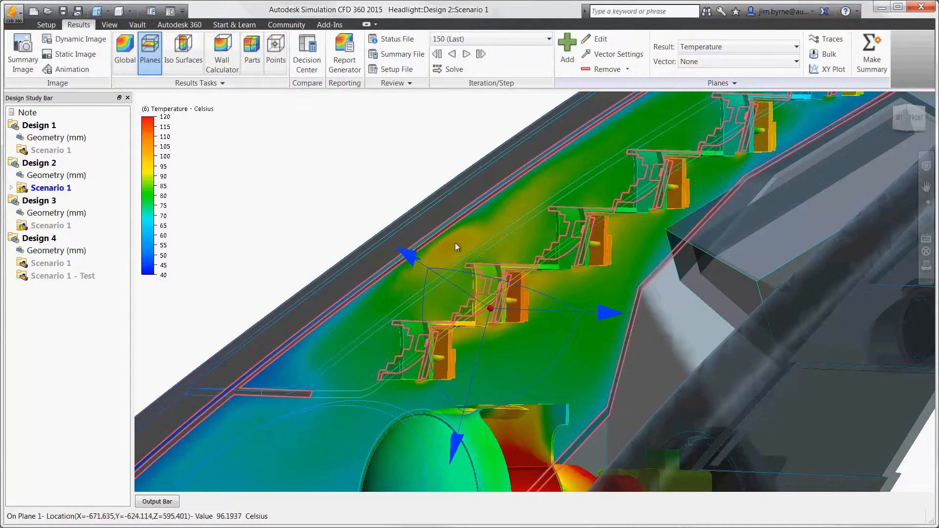
# Create an XY plot from points picked on the plane in the air gap along the full row of reflectors
pyautogui.scroll(-5, 486, 214)
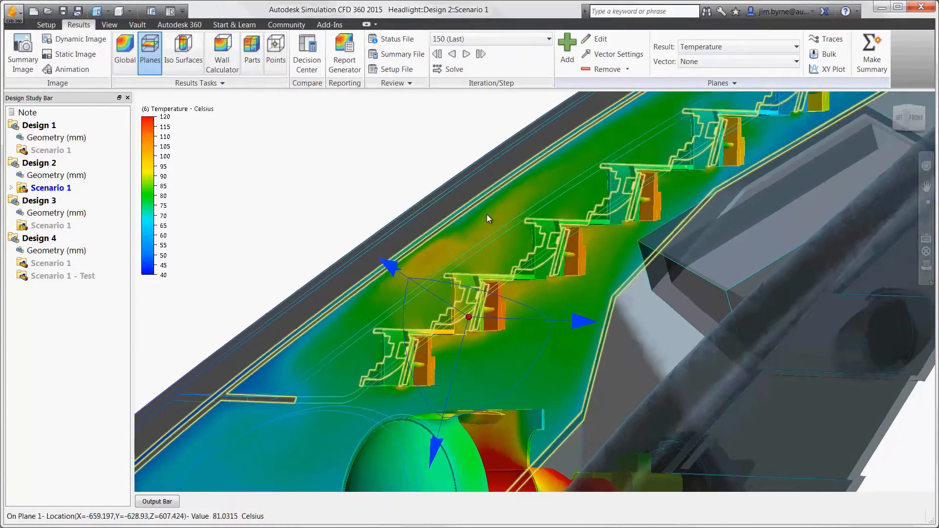
pyautogui.click(471, 269)
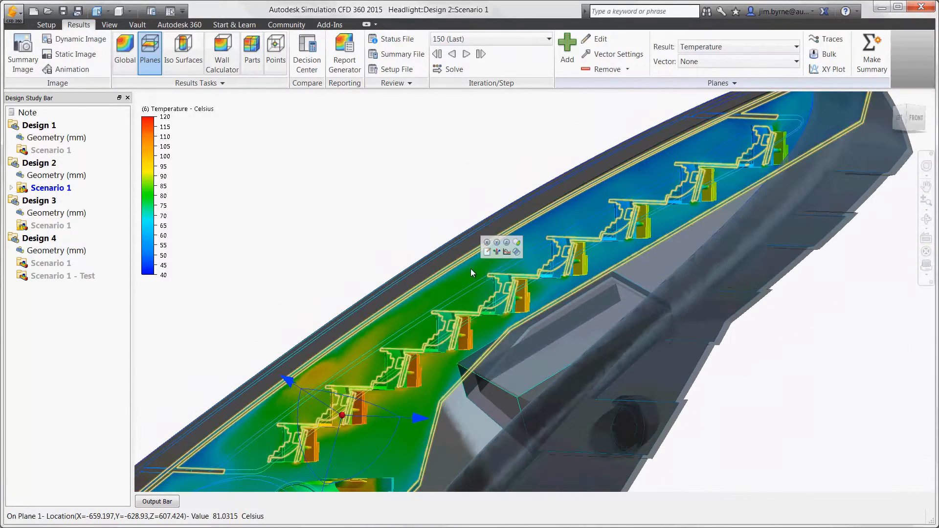
pyautogui.click(506, 252)
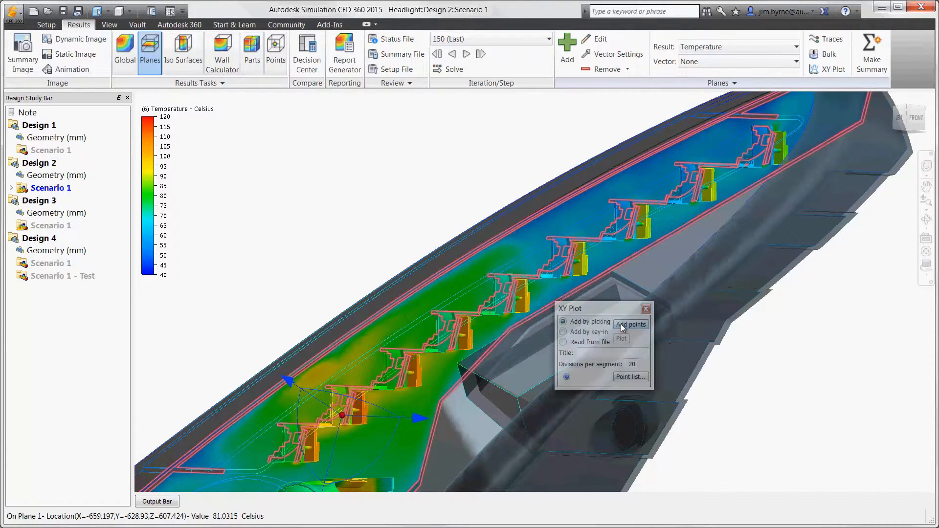
pyautogui.click(622, 325)
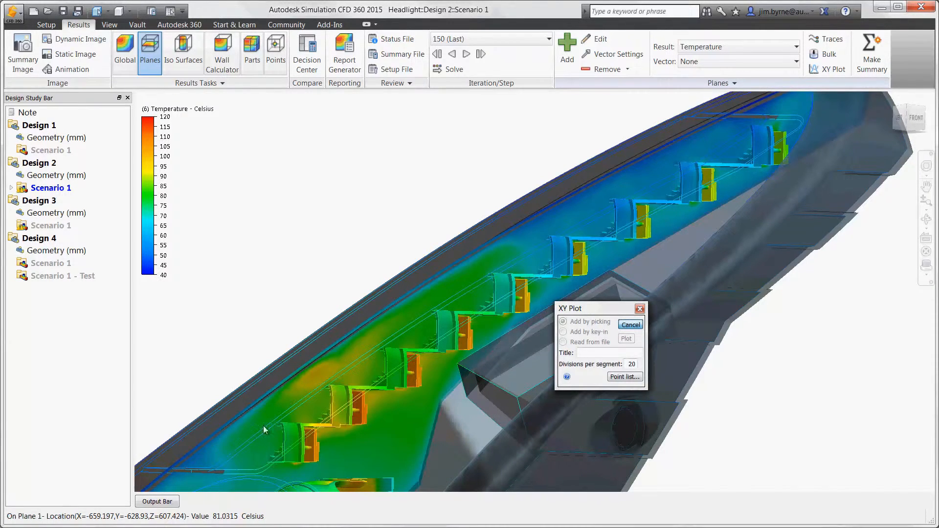
pyautogui.click(199, 456)
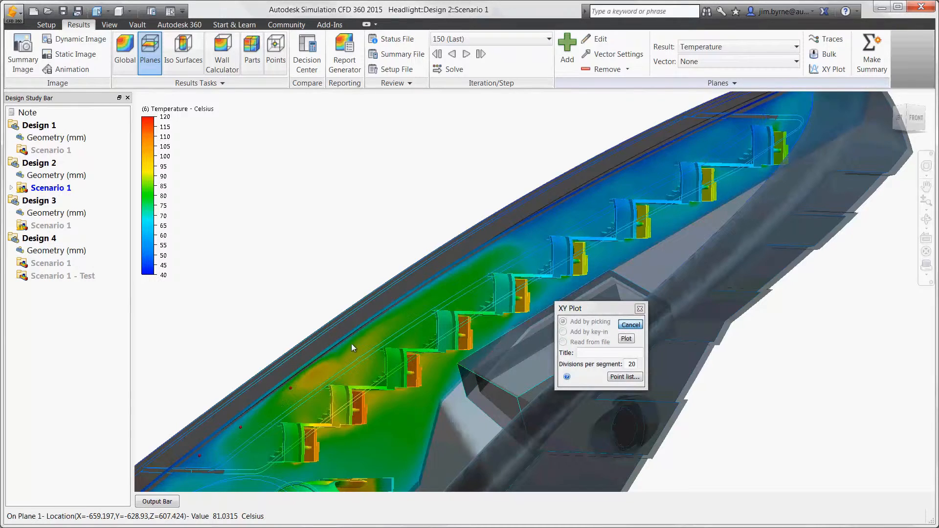
pyautogui.click(589, 200)
pyautogui.click(669, 152)
pyautogui.click(718, 128)
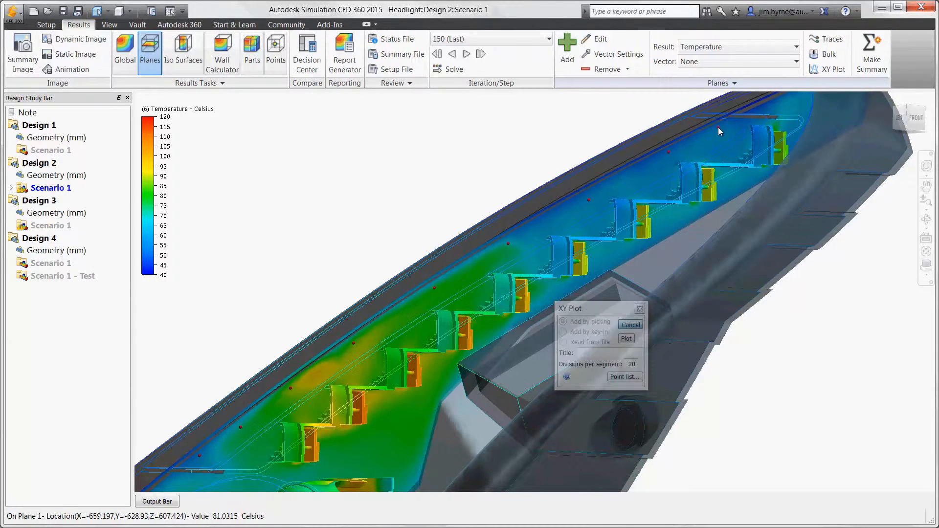
pyautogui.click(627, 338)
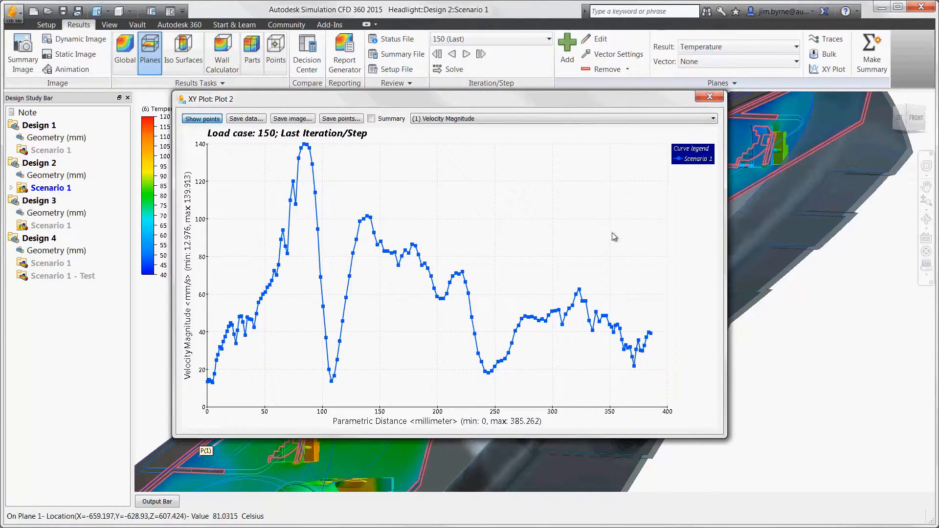
# Switch the XY plot to Temperature, toggle its Summary option and close the plot
pyautogui.click(557, 119)
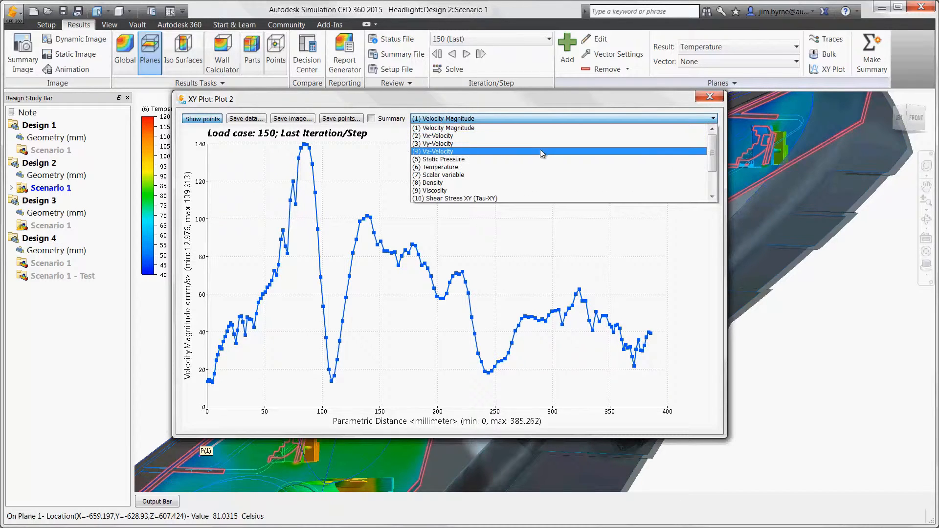
pyautogui.click(533, 167)
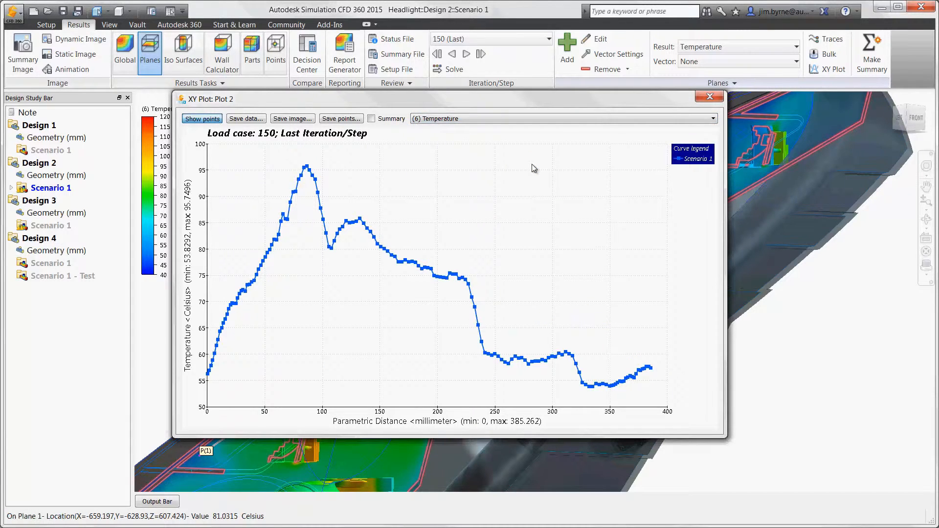
pyautogui.click(373, 119)
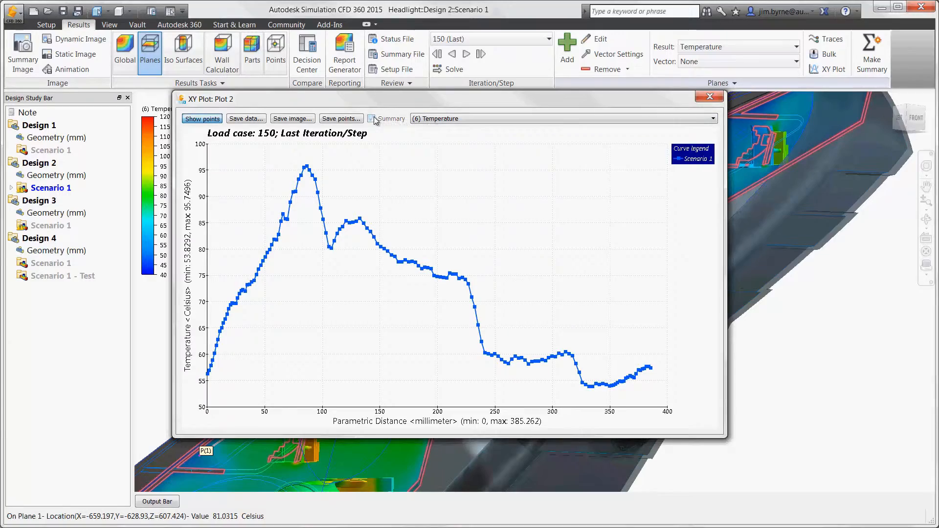
pyautogui.click(705, 96)
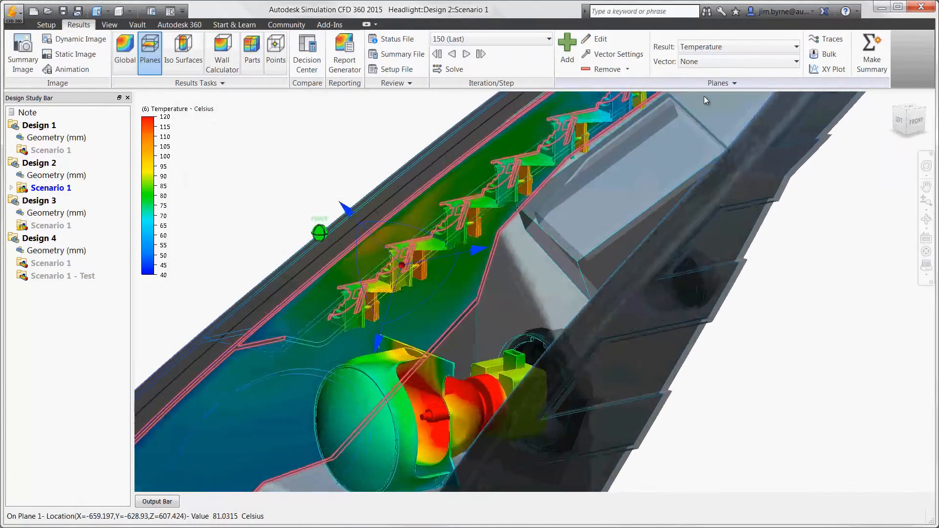
# Orient the results plane horizontally and move it down through the large round lamp and its bulb
pyautogui.click(573, 58)
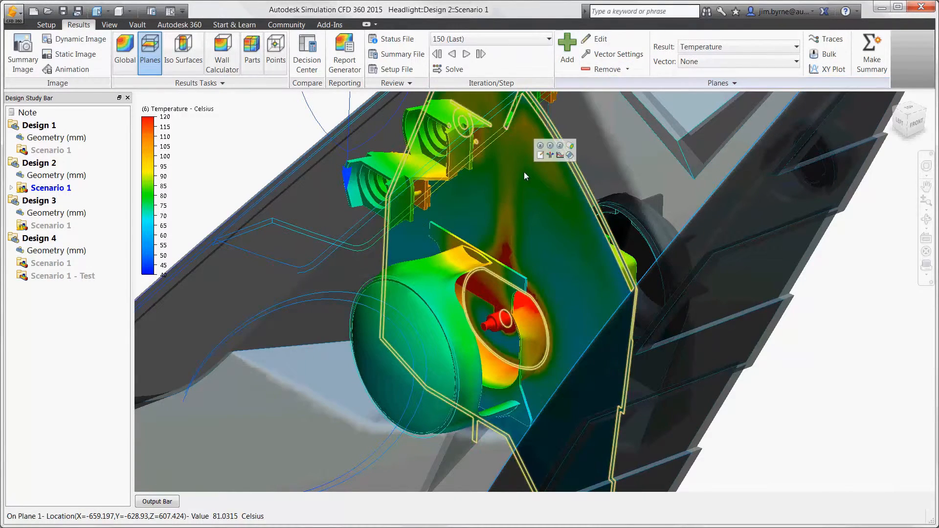
pyautogui.click(559, 146)
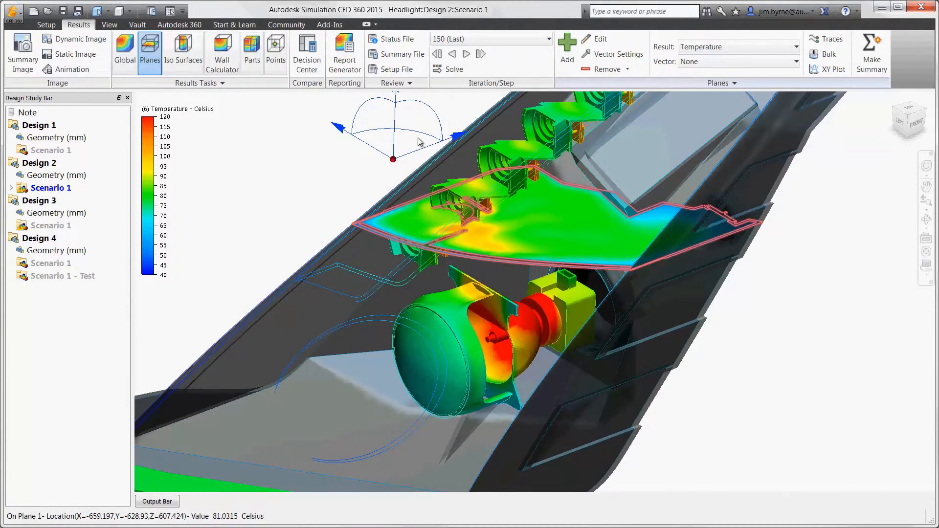
pyautogui.moveTo(420, 142); pyautogui.dragTo(389, 236)
# Add a set of flow traces seeded around the bulb with a circular grid of 8 radial and 8 circular points
pyautogui.click(827, 39)
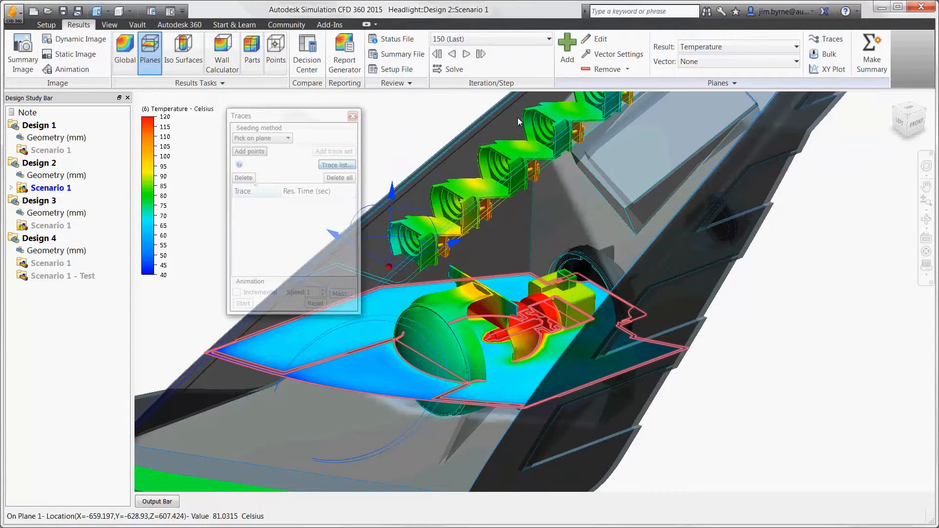
pyautogui.click(267, 138)
pyautogui.click(251, 171)
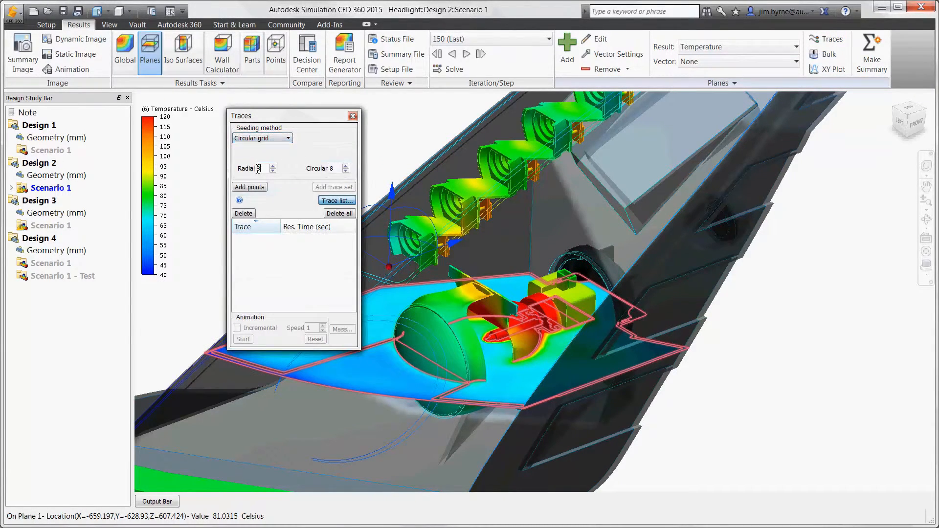
pyautogui.click(249, 187)
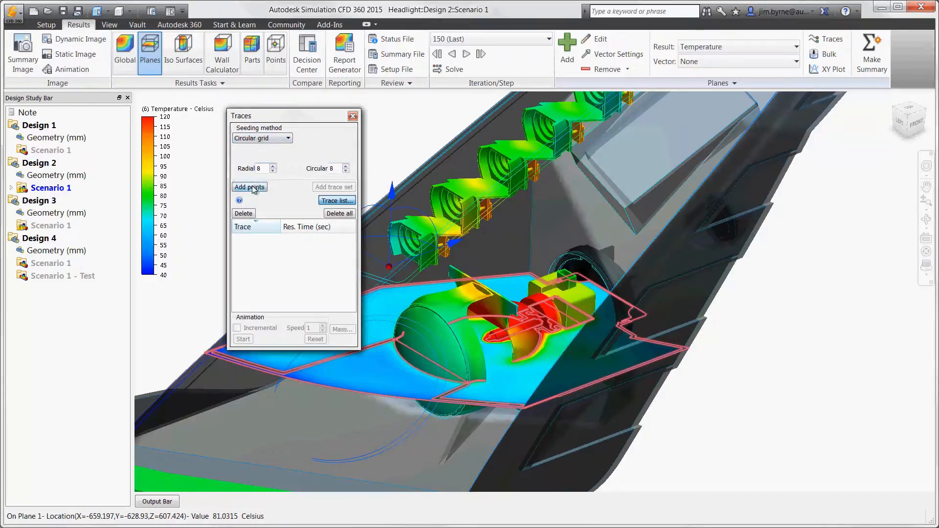
pyautogui.click(482, 345)
pyautogui.click(332, 187)
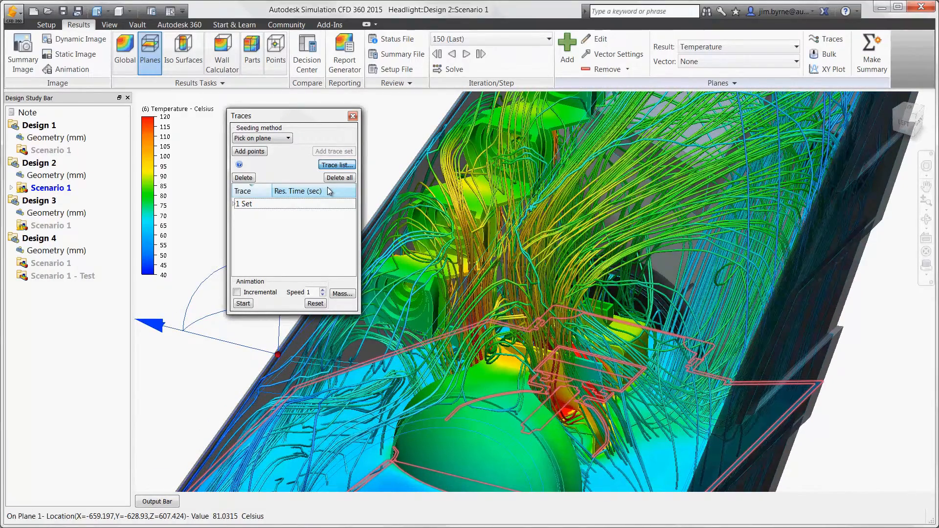
# Set the appearance of the trace set to Hidden and close the trace settings
pyautogui.rightClick(313, 204)
pyautogui.click(337, 192)
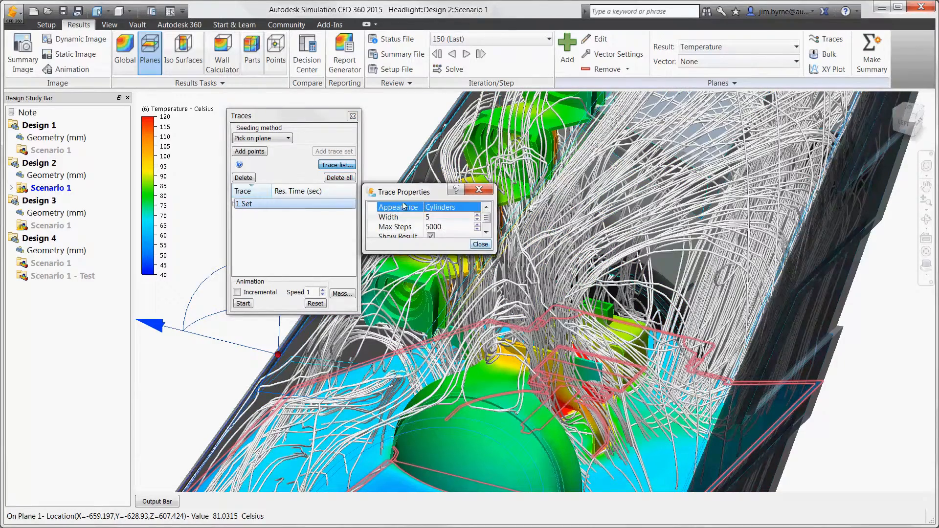
pyautogui.click(436, 206)
pyautogui.click(462, 272)
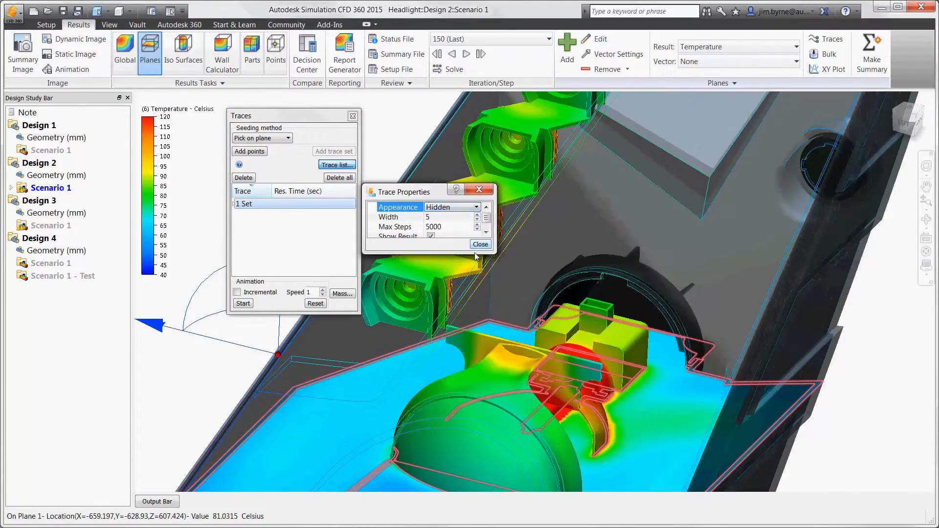
pyautogui.click(479, 245)
pyautogui.click(353, 116)
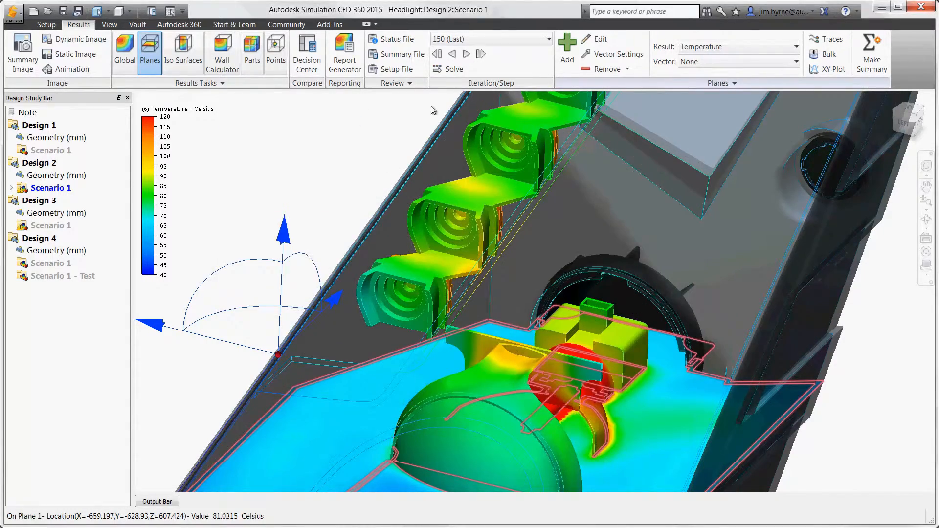
# Remove the results plane and add a Temperature iso surface with its value set to 85
pyautogui.click(594, 70)
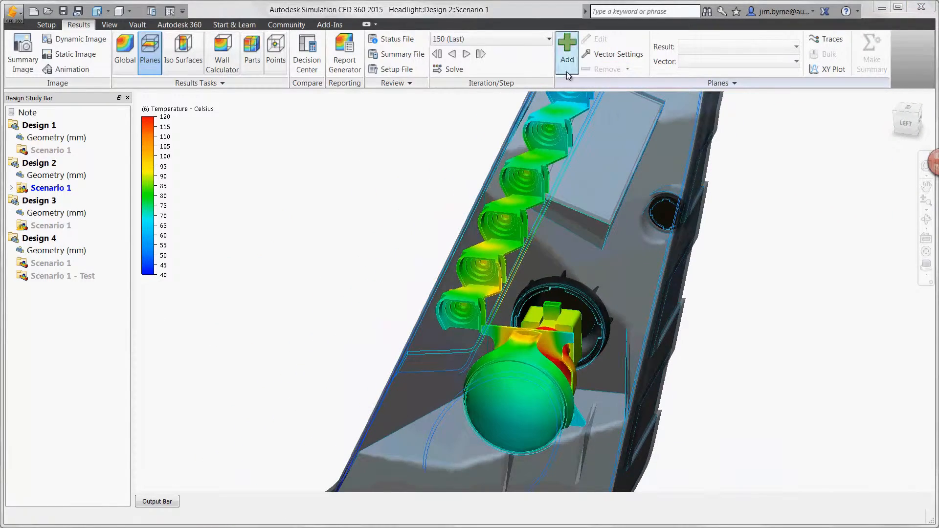
pyautogui.click(199, 63)
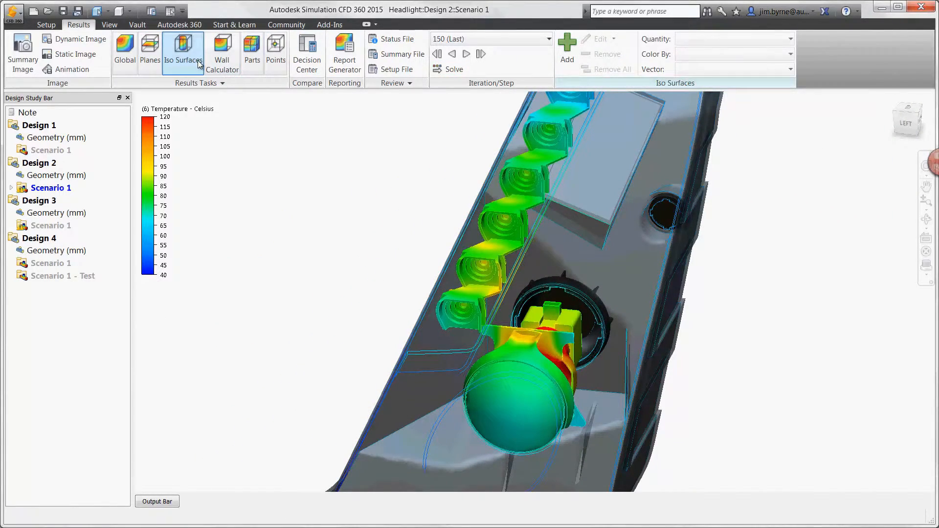
pyautogui.click(567, 49)
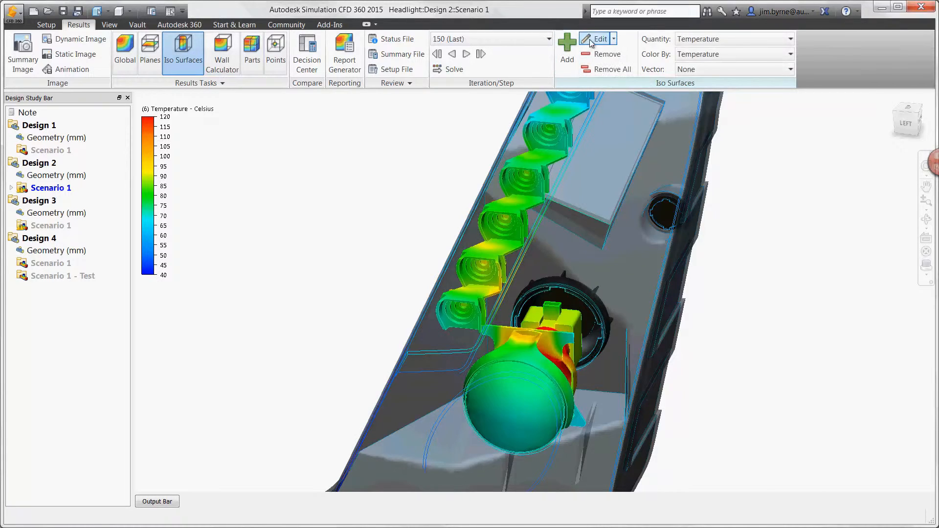
pyautogui.click(591, 41)
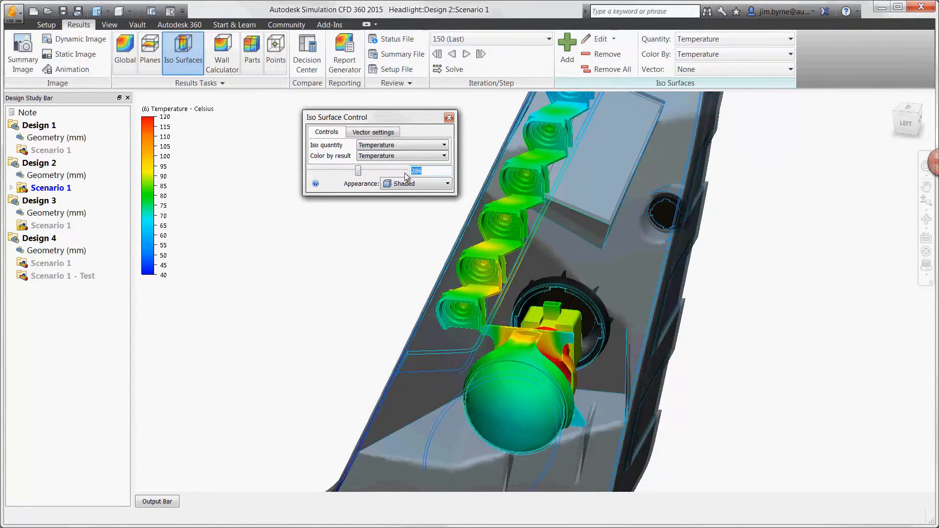
pyautogui.write('85')
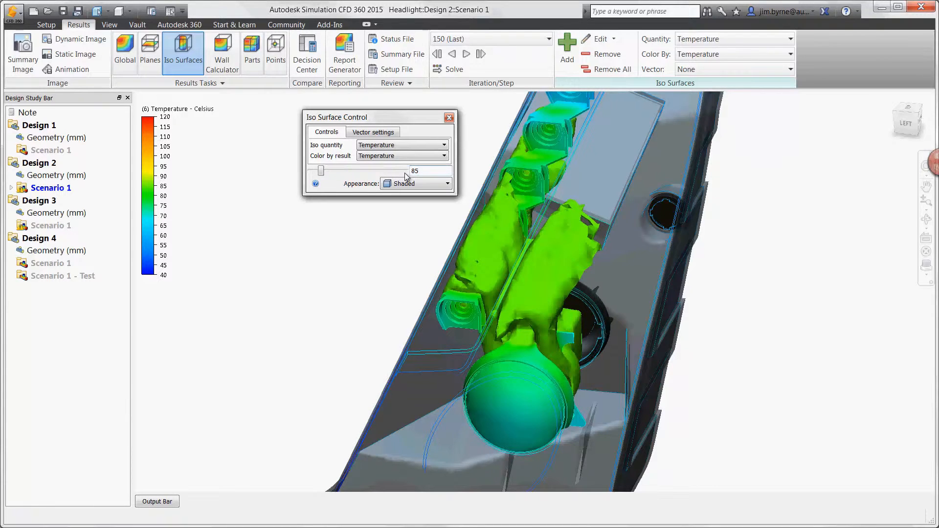
# Color the iso surface by Velocity Magnitude and set its appearance to Outline
pyautogui.click(394, 157)
pyautogui.click(390, 169)
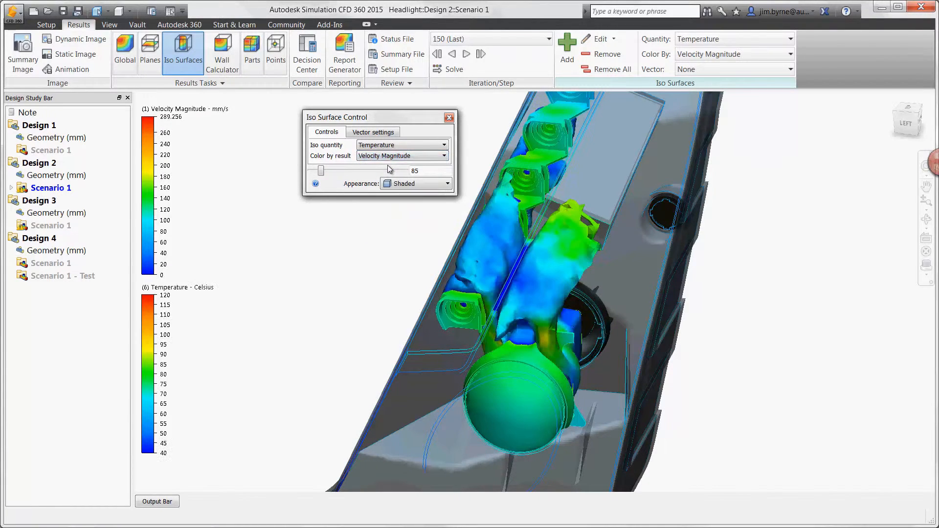
pyautogui.click(419, 183)
pyautogui.click(394, 194)
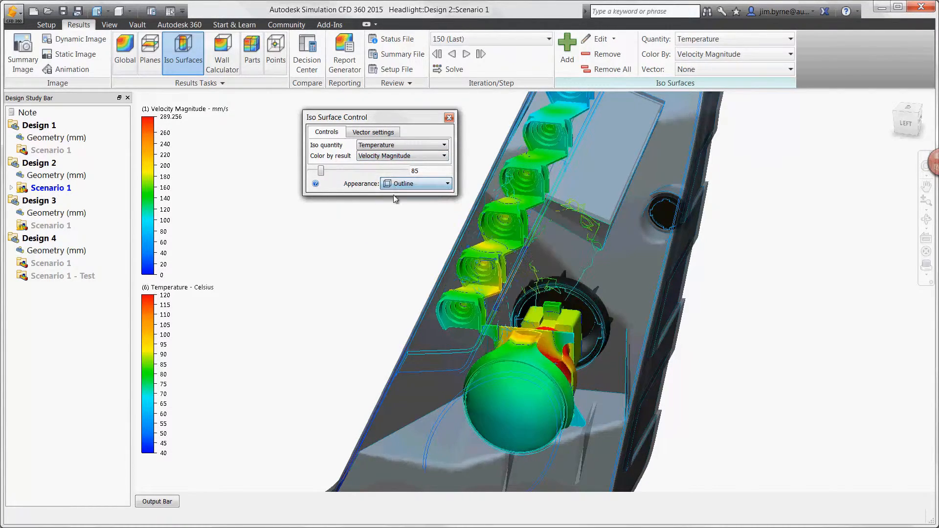
# Show Velocity Vector arrows on the iso surface, close its settings and remove the iso surface
pyautogui.click(380, 133)
pyautogui.click(377, 146)
pyautogui.click(368, 160)
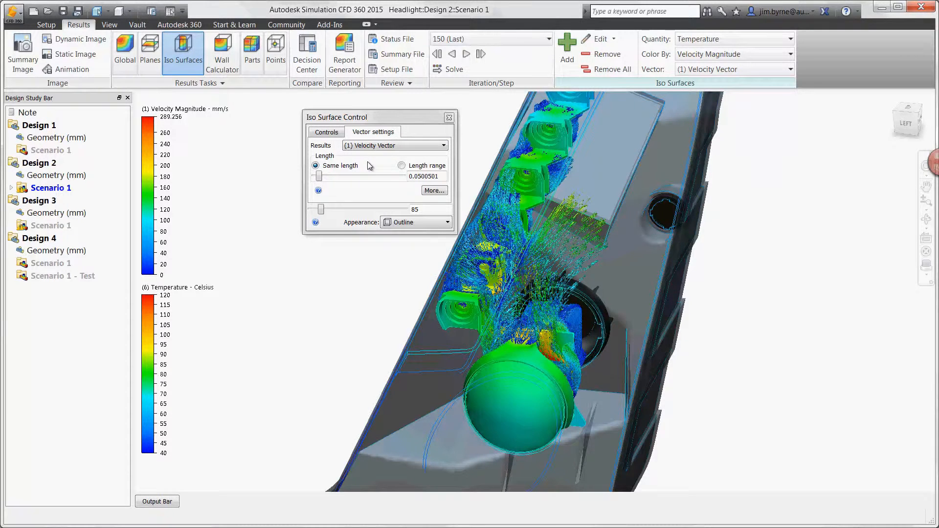
pyautogui.click(449, 117)
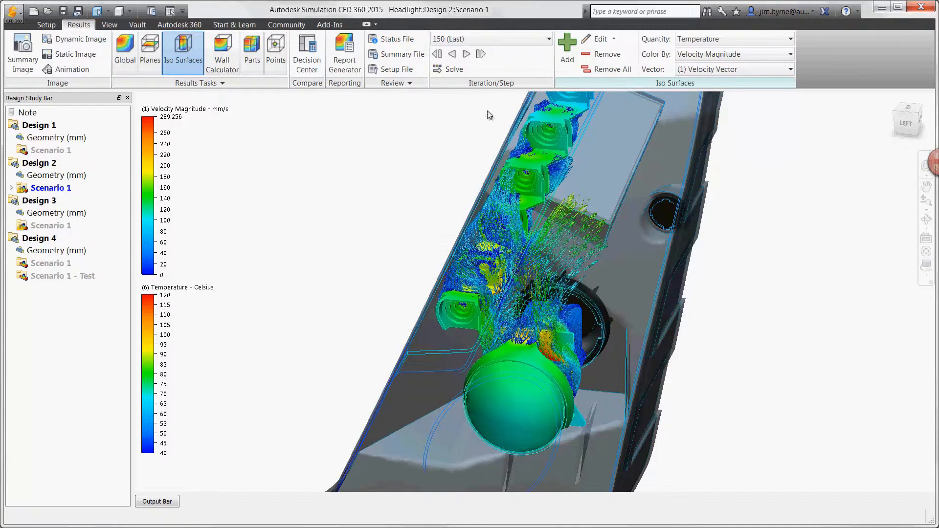
pyautogui.click(602, 54)
# Open Design Comparisons in the Decision Center, view the LED reflectors from behind and step through the frames to Design 4
pyautogui.click(307, 55)
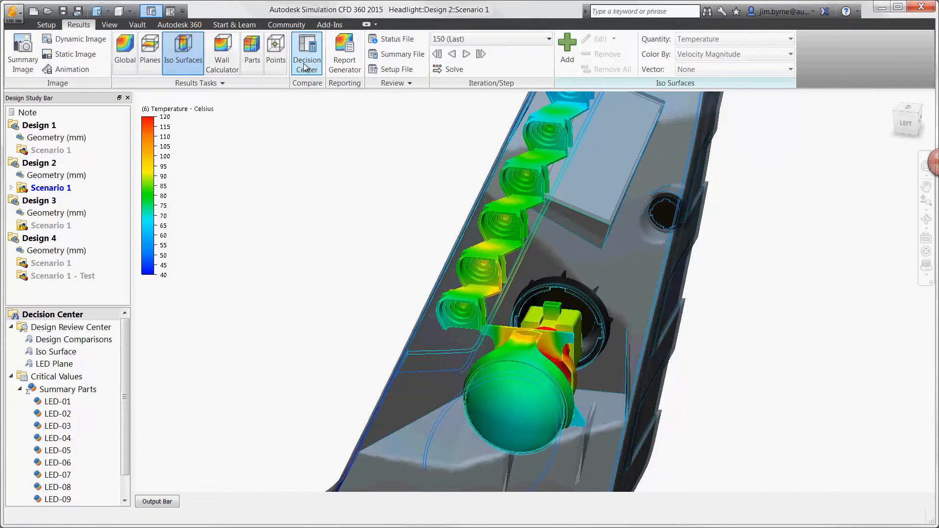
pyautogui.doubleClick(73, 340)
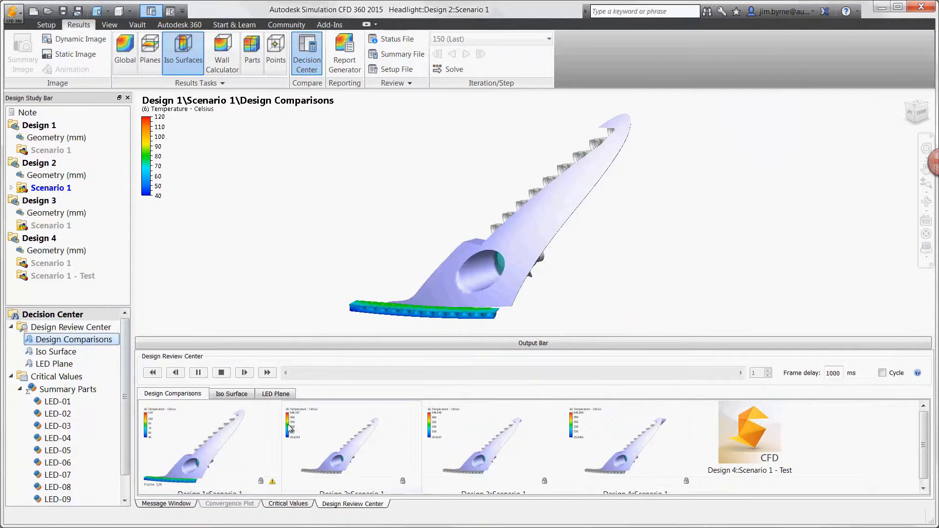
pyautogui.keyDown('shift'); pyautogui.moveTo(617, 286); pyautogui.dragTo(616, 285, button='middle'); pyautogui.keyUp('shift')
pyautogui.click(245, 373)
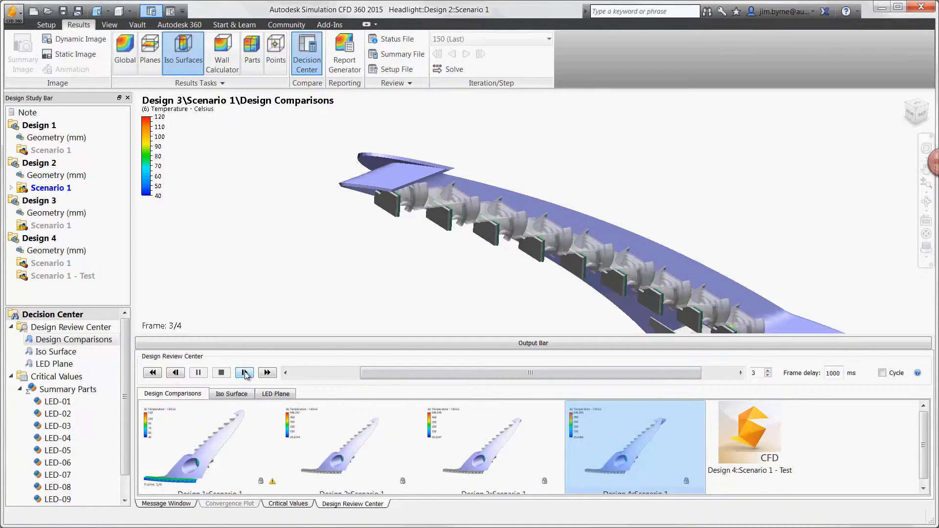
pyautogui.click(244, 373)
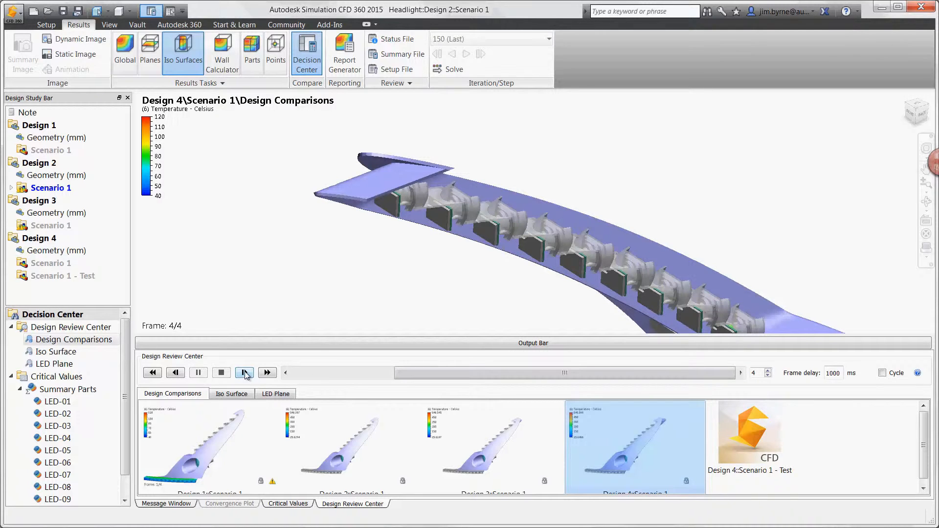
# Open the LED Plane comparison and split the display into four equal viewports
pyautogui.click(80, 366)
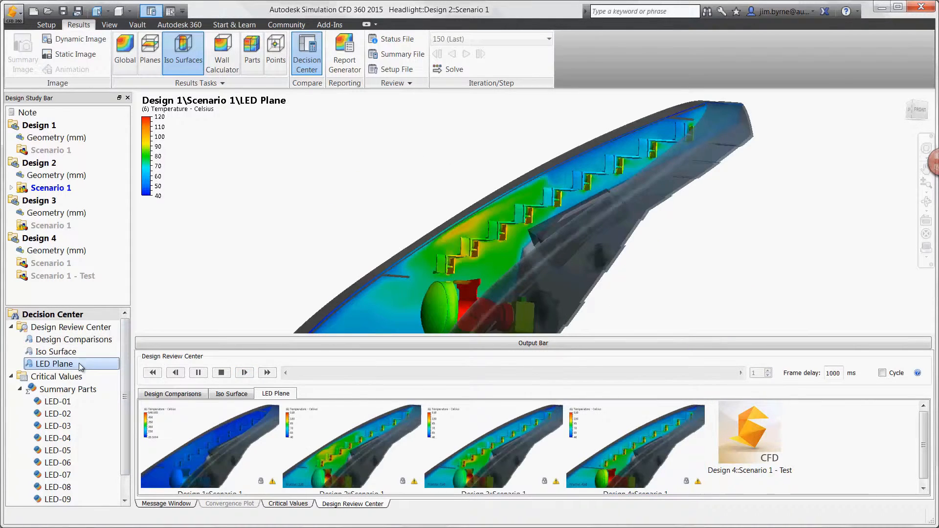
pyautogui.click(109, 26)
pyautogui.click(421, 54)
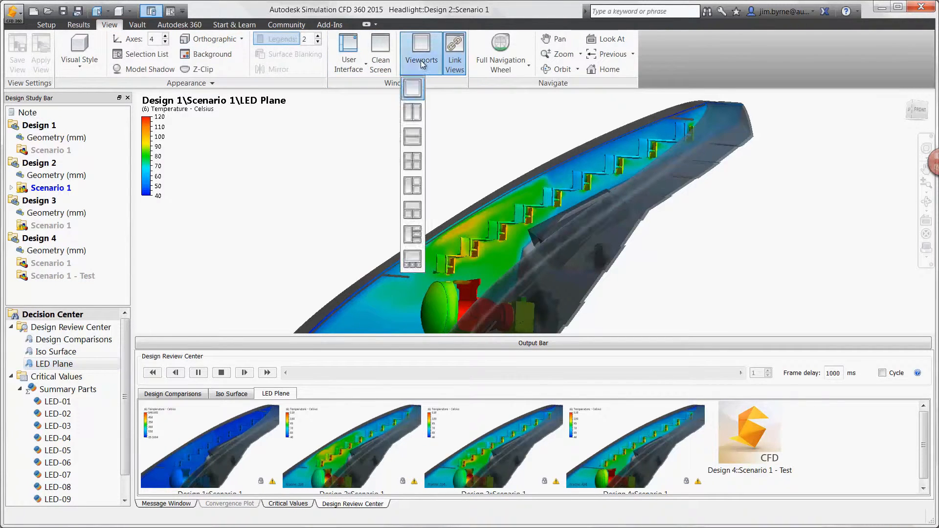
pyautogui.click(407, 162)
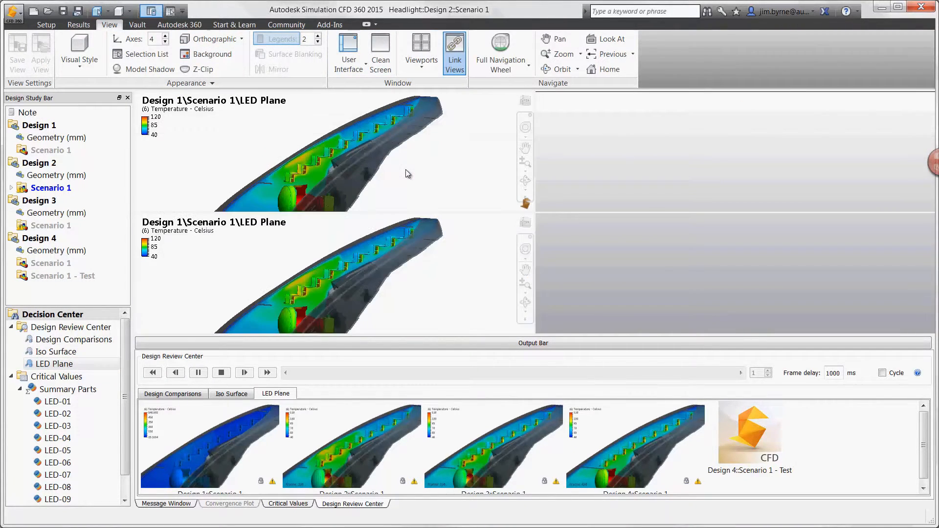
# Place the LED Plane results of Designs 2, 3 and 4 in the other viewports and compare them close up at the LEDs
pyautogui.moveTo(343, 430); pyautogui.dragTo(613, 137)
pyautogui.moveTo(477, 435); pyautogui.dragTo(462, 308)
pyautogui.moveTo(636, 441); pyautogui.dragTo(622, 297)
pyautogui.scroll(5, 623, 298)
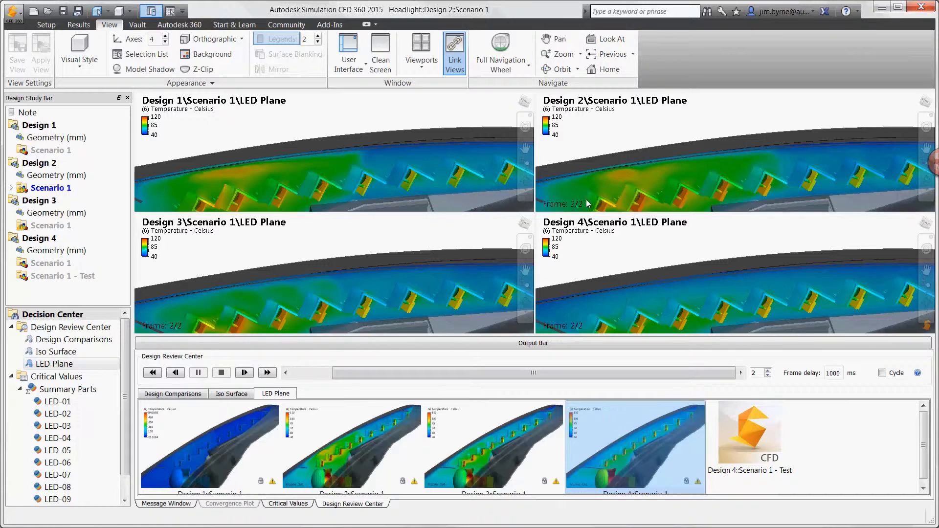
# Return to a single viewport and compare the Iso Surface results across the designs frame by frame
pyautogui.click(433, 71)
pyautogui.click(413, 88)
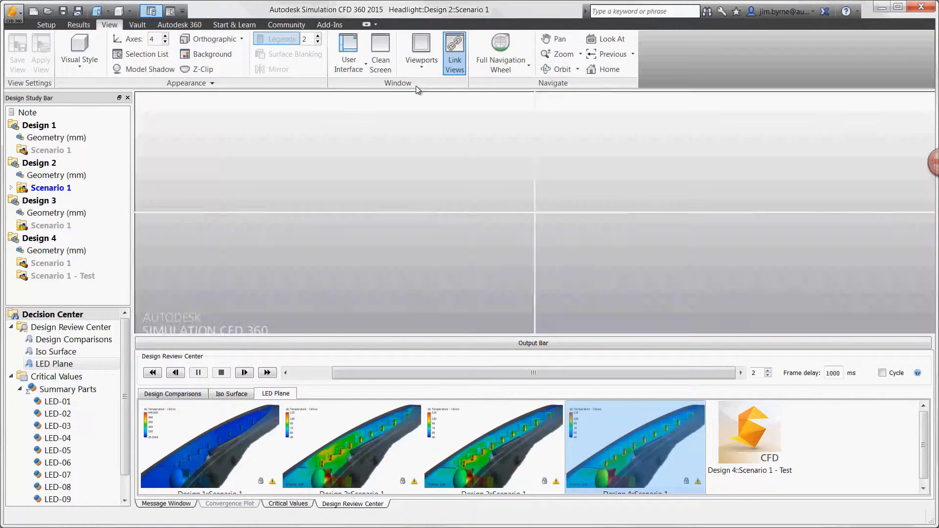
pyautogui.click(73, 351)
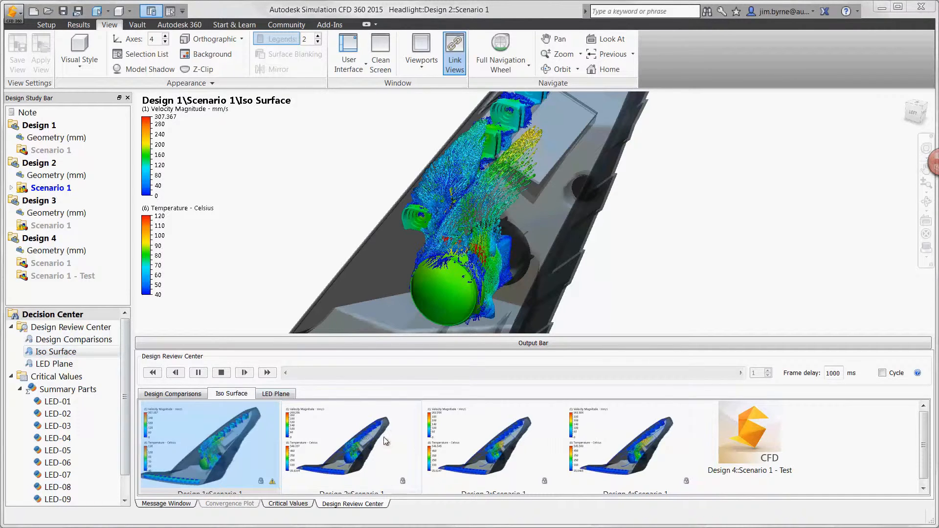
pyautogui.click(453, 443)
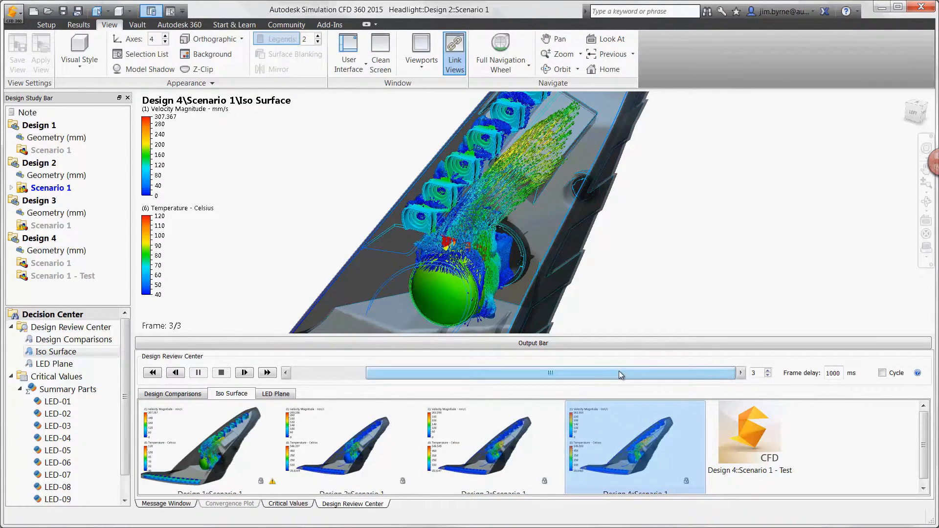
pyautogui.moveTo(615, 375)
pyautogui.mouseDown()
pyautogui.moveTo(559, 373)
pyautogui.moveTo(612, 376)
pyautogui.mouseUp()
# Open the Summary Parts critical values and plot LED-01's Board Temp, Junction Temp and Case Temp
pyautogui.click(78, 391)
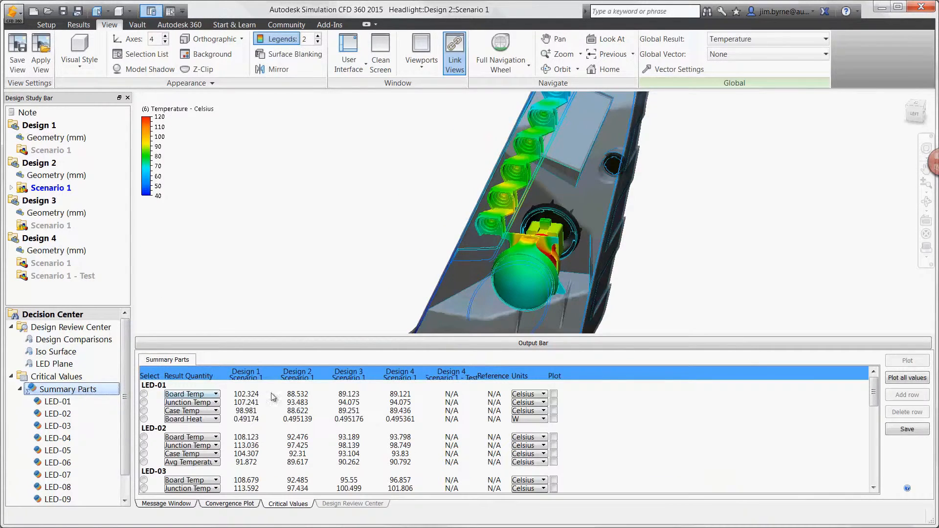
pyautogui.click(554, 394)
pyautogui.click(554, 402)
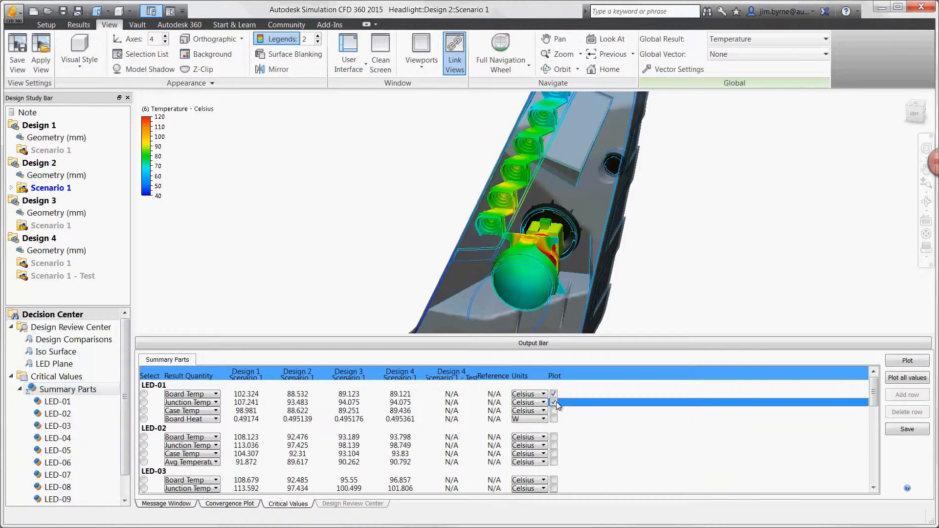
pyautogui.click(554, 411)
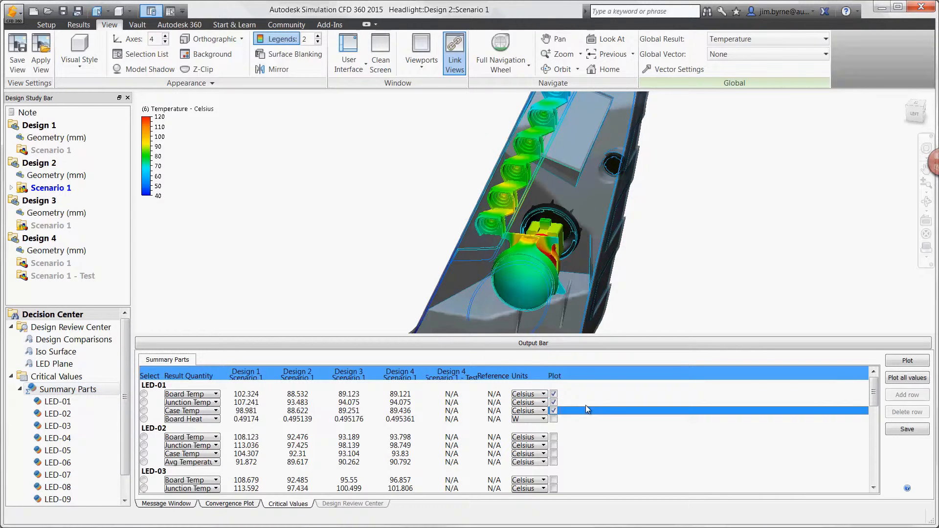
pyautogui.click(907, 361)
# Review the LED-01 Junction Temp and Case Temp charts, close them and save the summary data as LED.csv
pyautogui.click(409, 152)
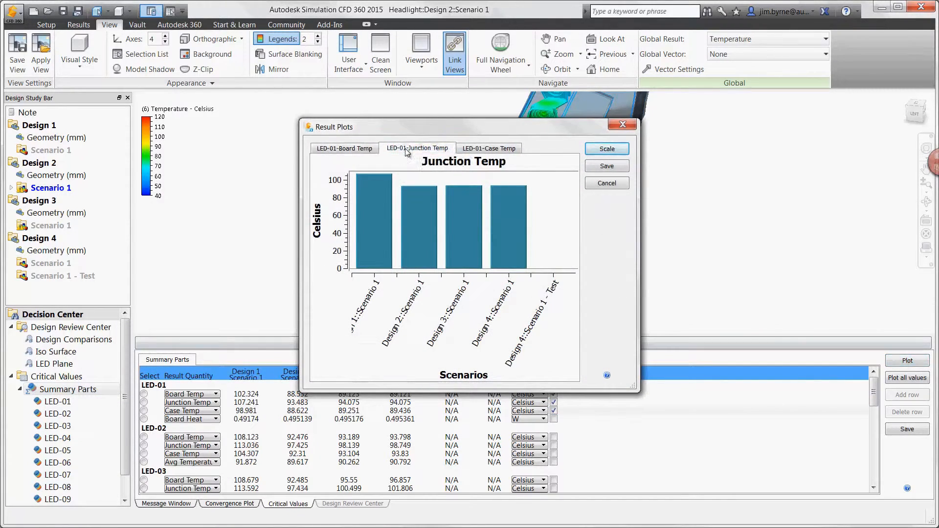
pyautogui.click(478, 152)
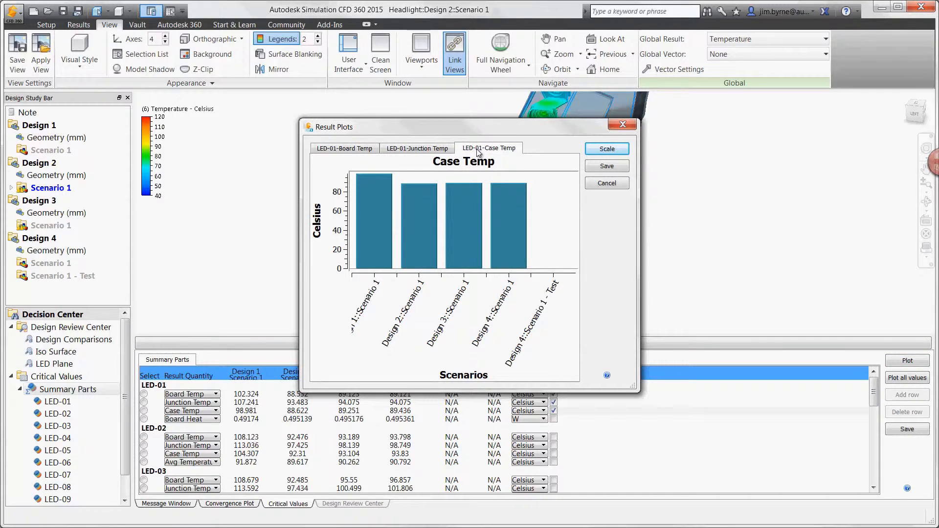
pyautogui.click(605, 185)
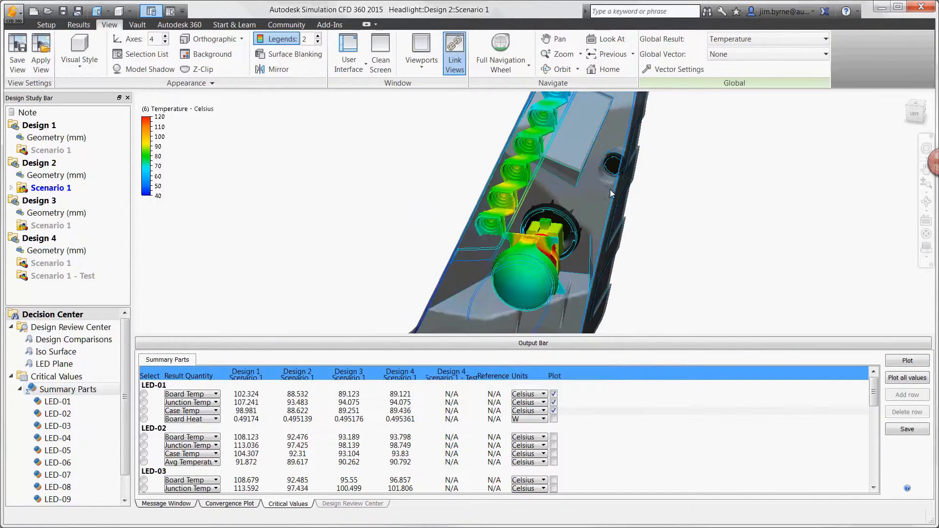
pyautogui.click(907, 429)
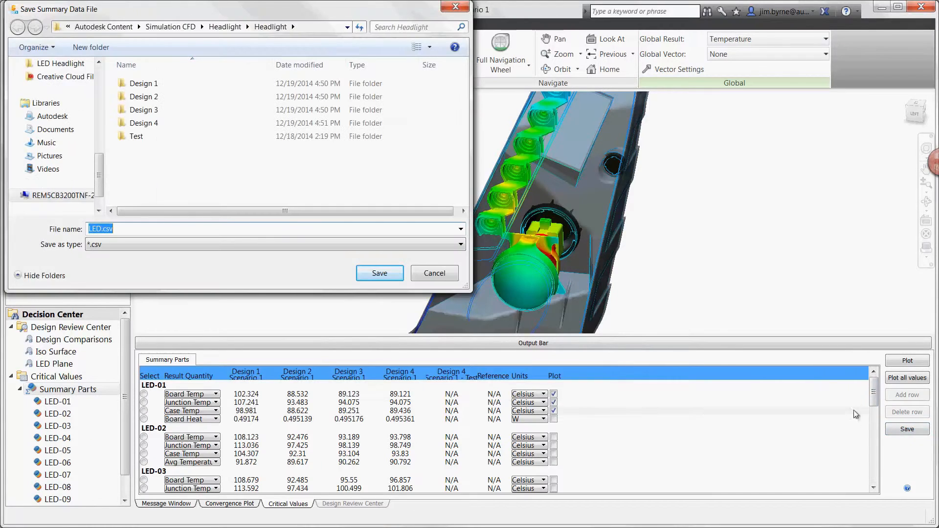
pyautogui.click(378, 272)
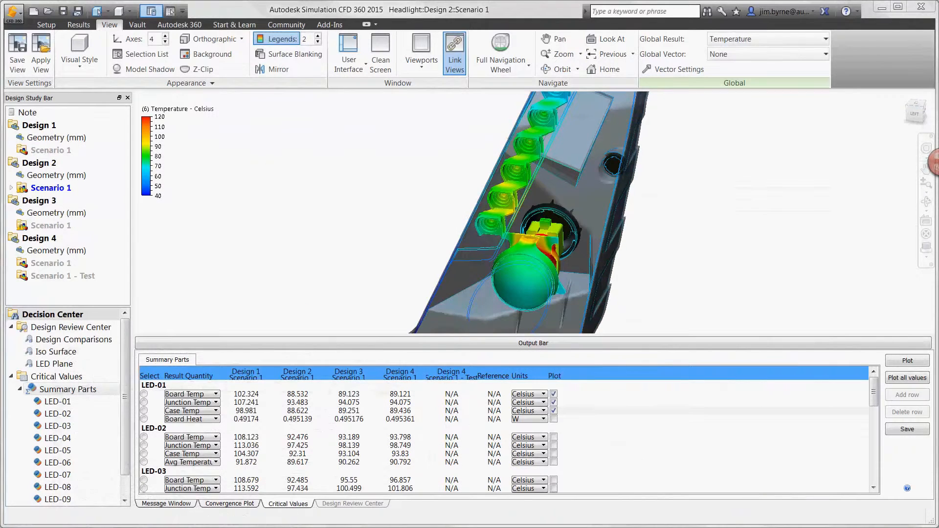
# Open the XY plot data of Plot 1, switch it to Temperature to compare the designs, and close the plot
pyautogui.moveTo(124, 473); pyautogui.dragTo(125, 494)
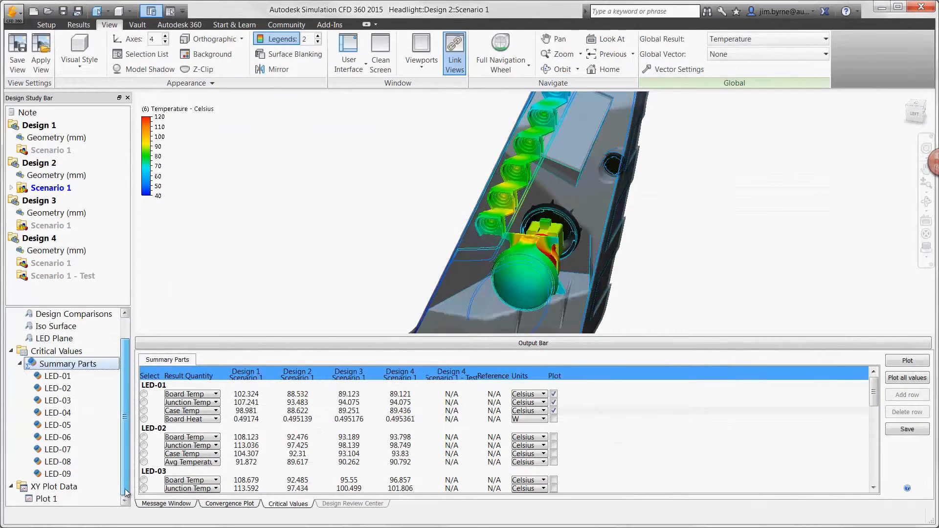
pyautogui.click(57, 499)
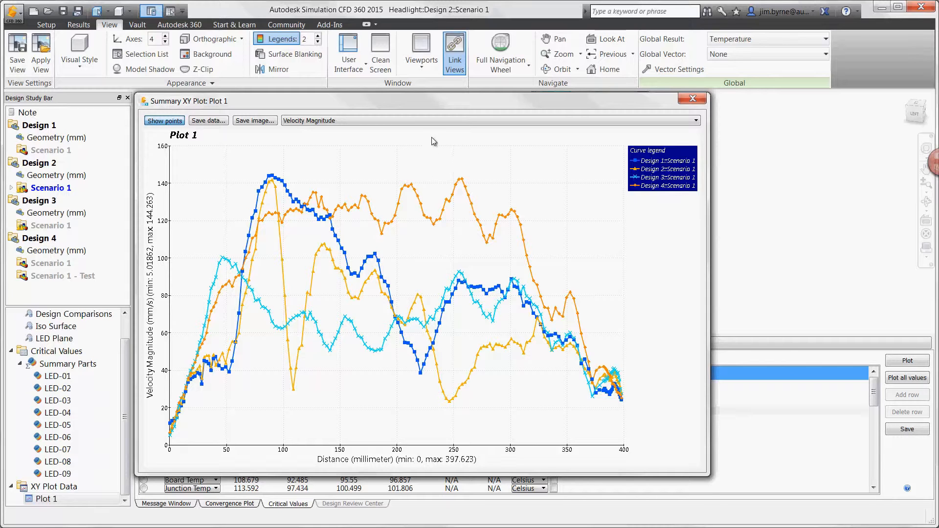
pyautogui.click(426, 121)
pyautogui.click(398, 169)
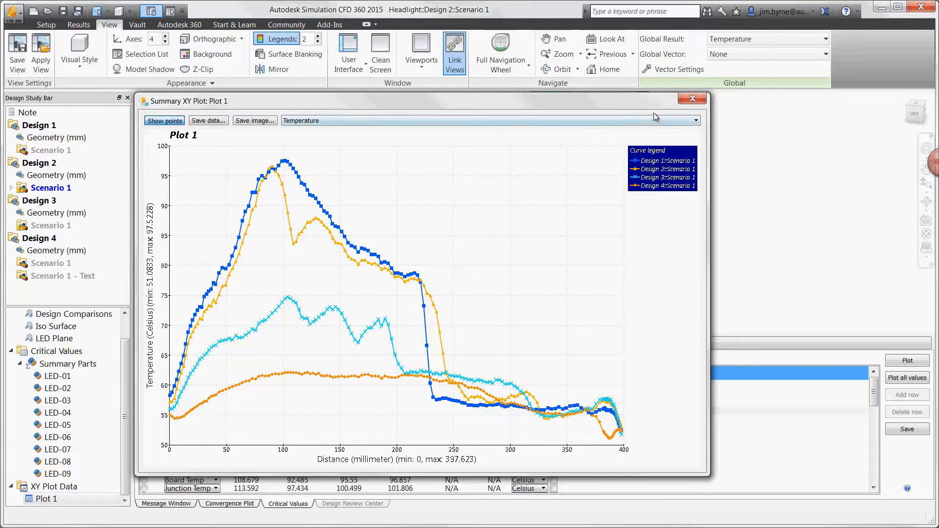
pyautogui.click(692, 100)
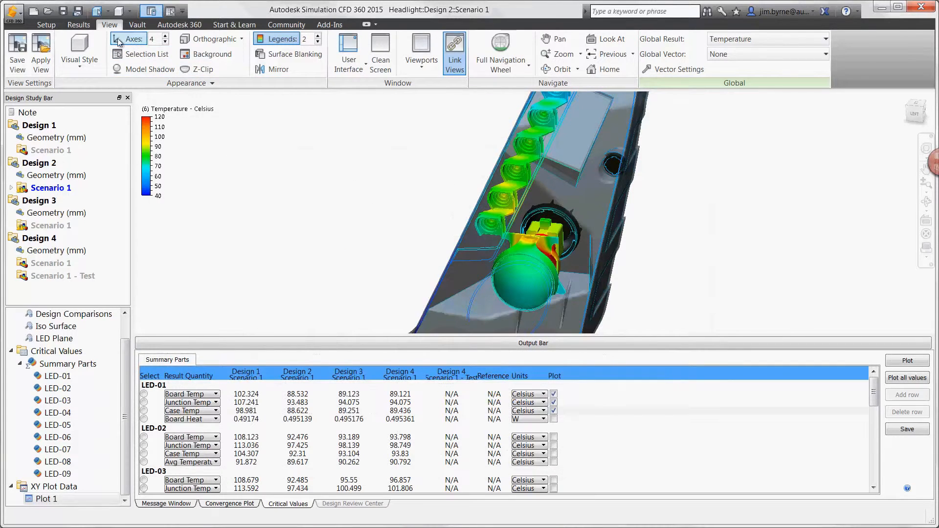
# Generate the simulation report titled Headlight with its existing settings and look through the resulting Word document
pyautogui.click(78, 25)
pyautogui.click(344, 56)
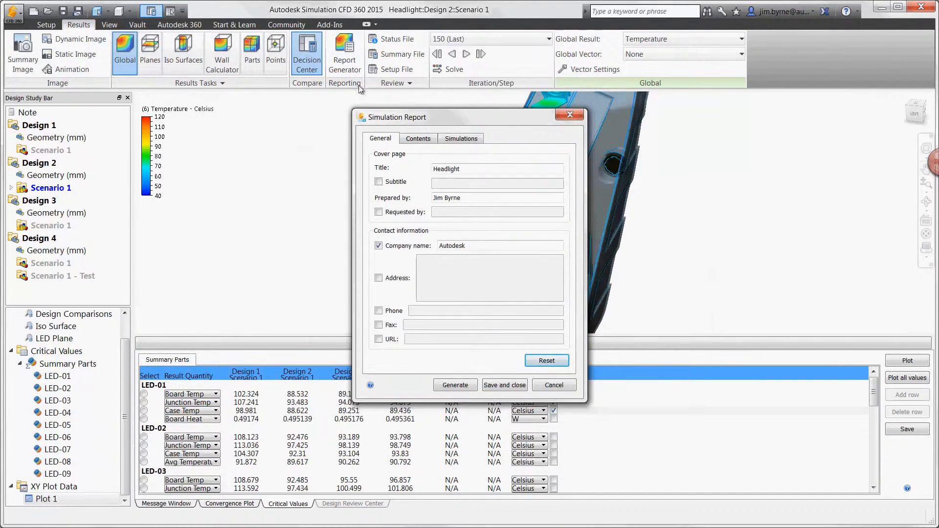
pyautogui.click(450, 385)
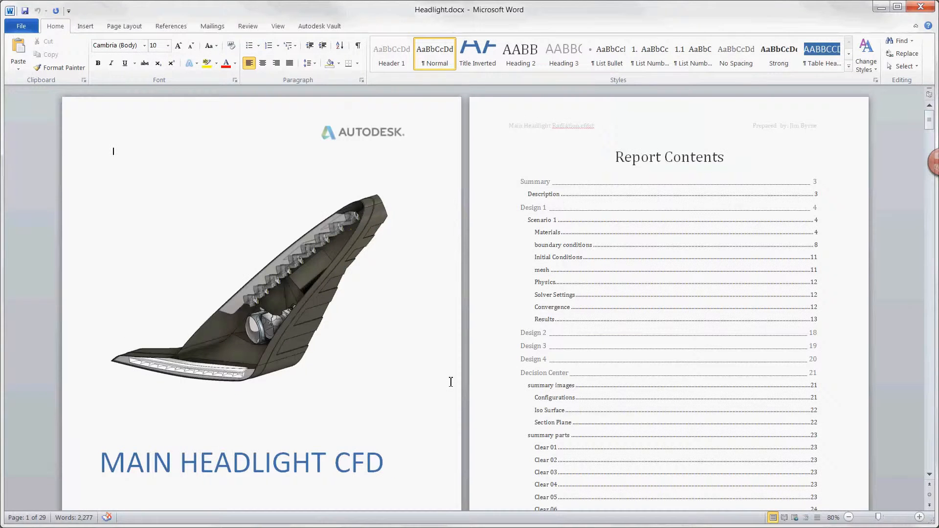
pyautogui.scroll(-15, 451, 383)
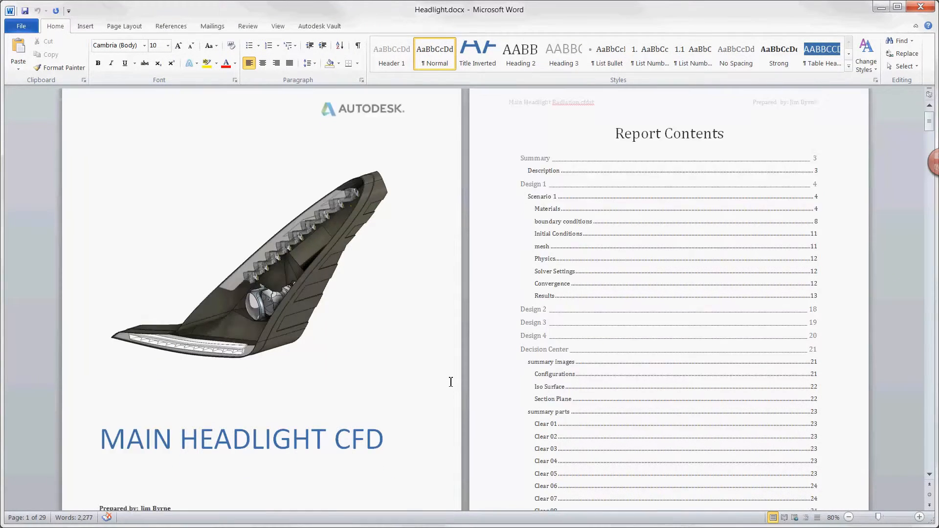
# Read through the Headlight report's materials, boundary conditions, physics, solver settings, convergence, results, iso surface and summary parts sections
pyautogui.scroll(-20, 450, 382)
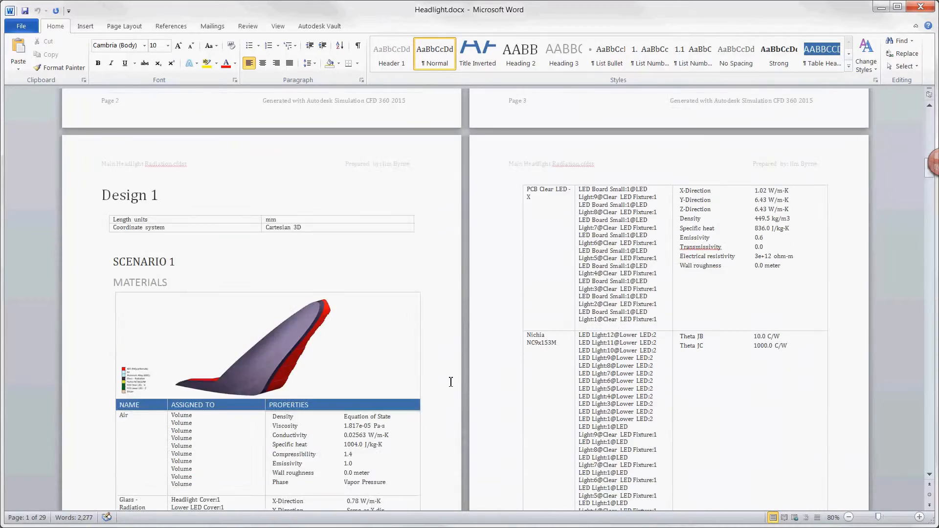
pyautogui.scroll(-20, 451, 384)
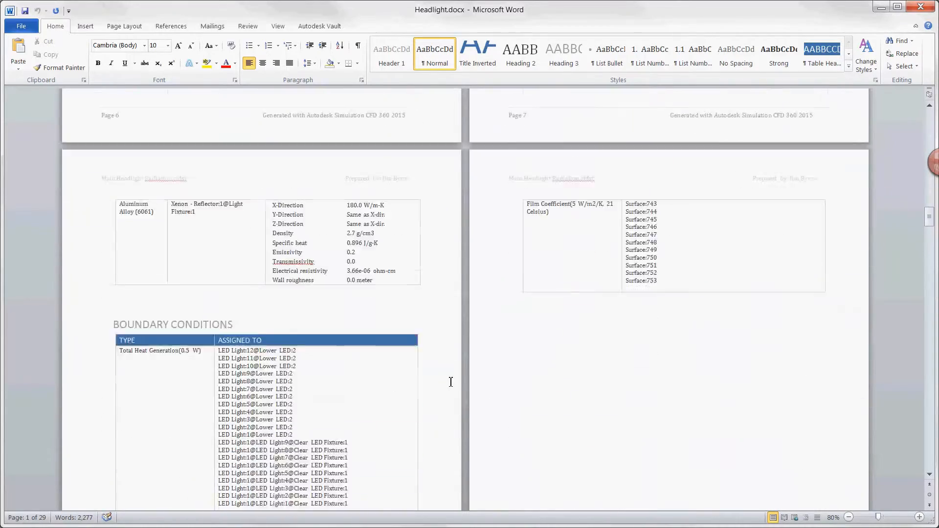
pyautogui.scroll(-20, 451, 384)
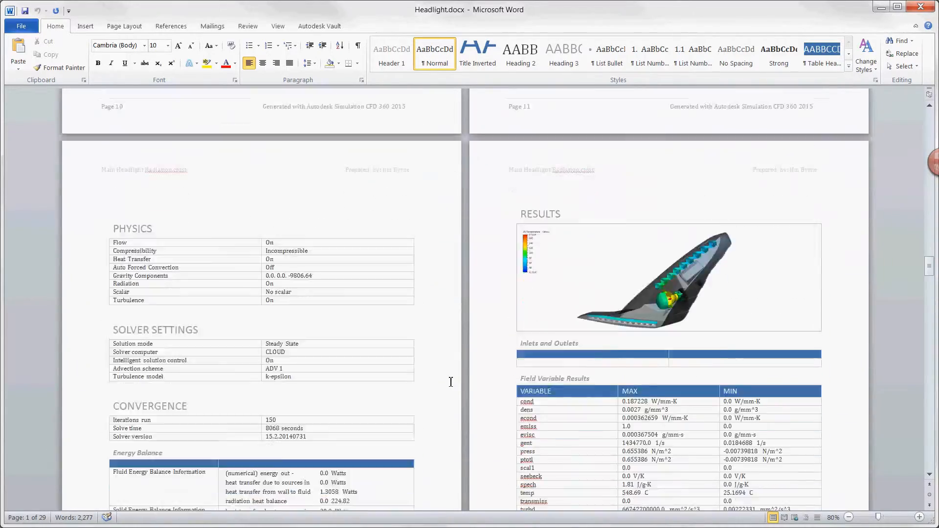
pyautogui.scroll(-20, 451, 382)
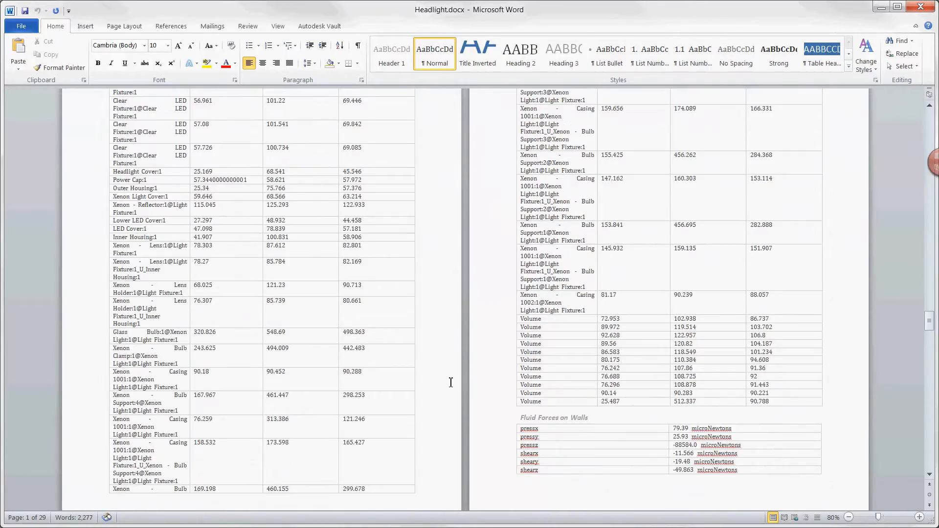
pyautogui.scroll(-20, 451, 382)
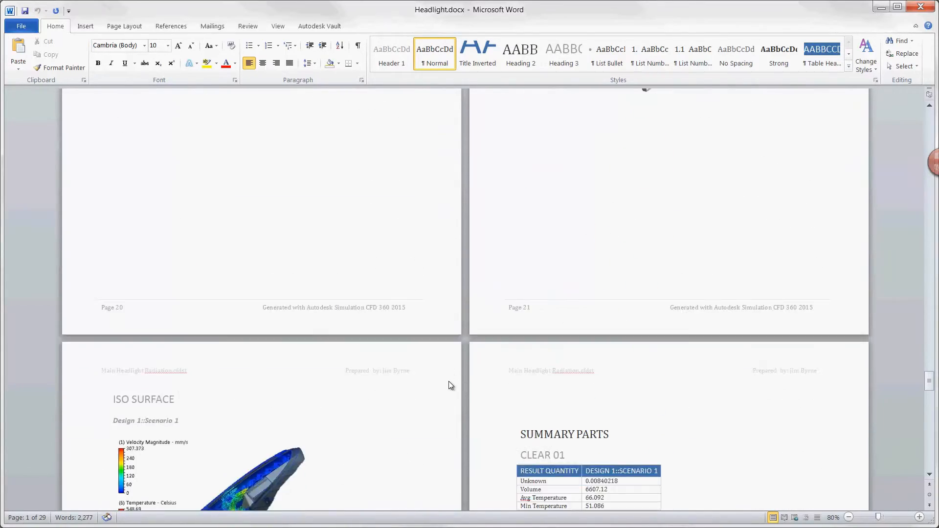
pyautogui.scroll(-20, 451, 382)
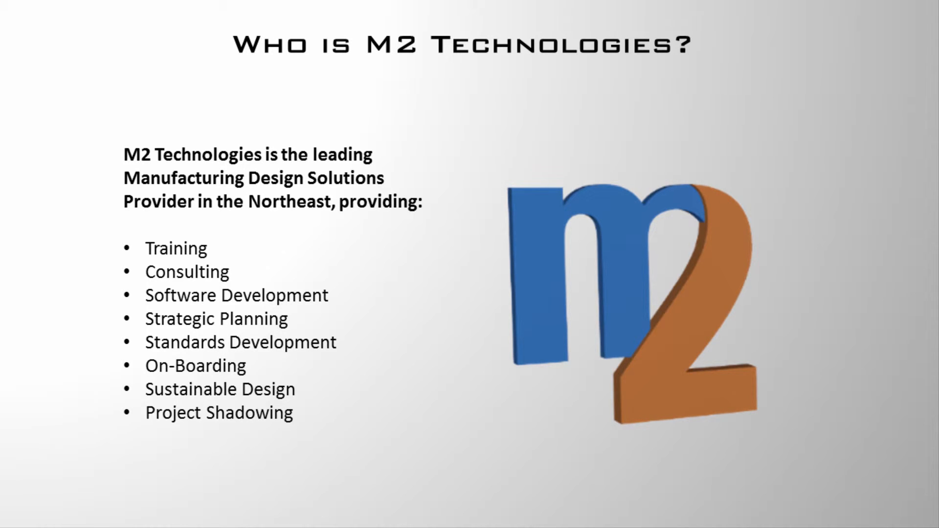
pyautogui.press('Right')
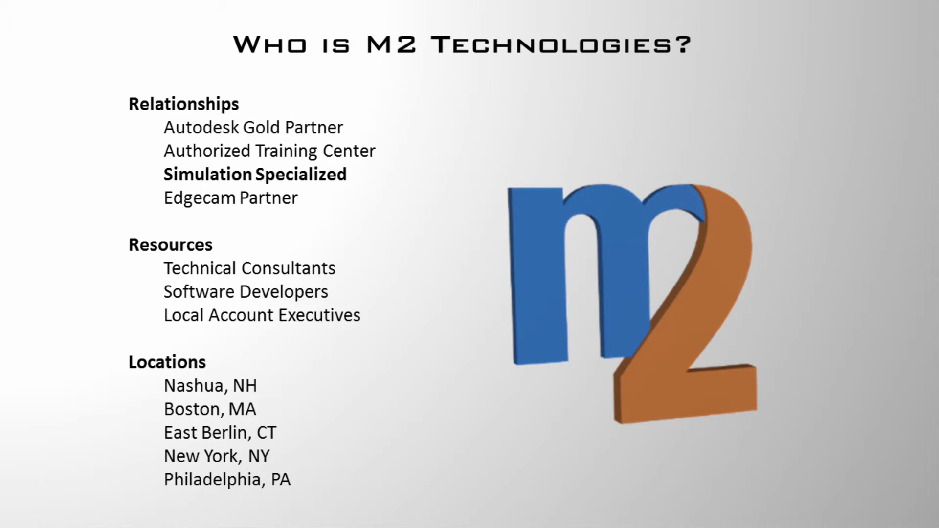